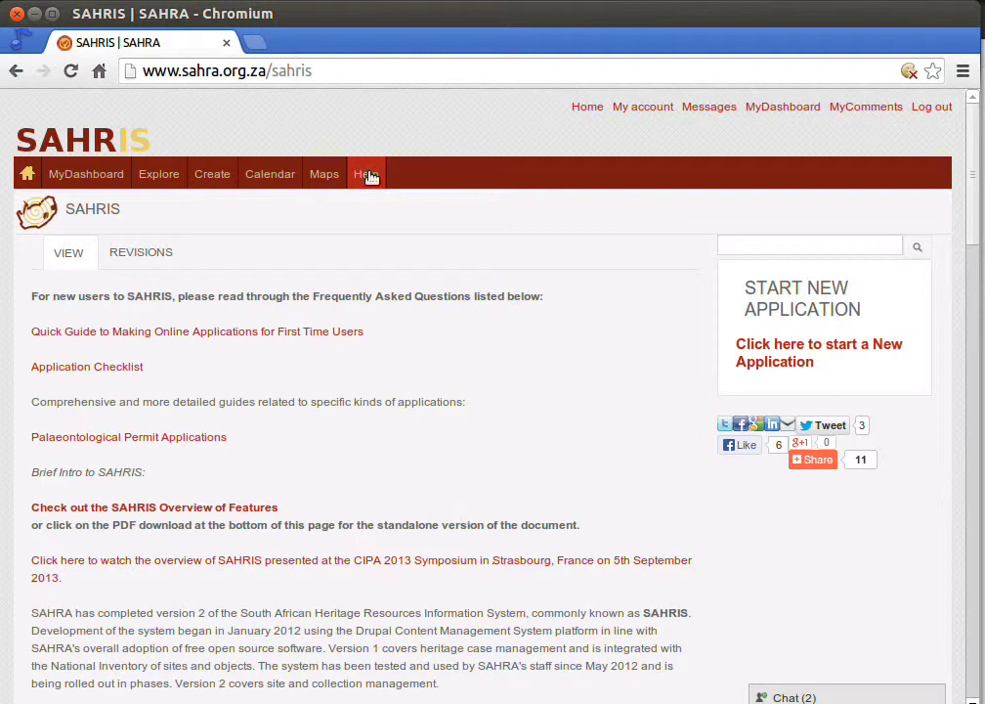
- Open the account page and bring up its profile creation form in a separate browser tab
left_click(649, 112)
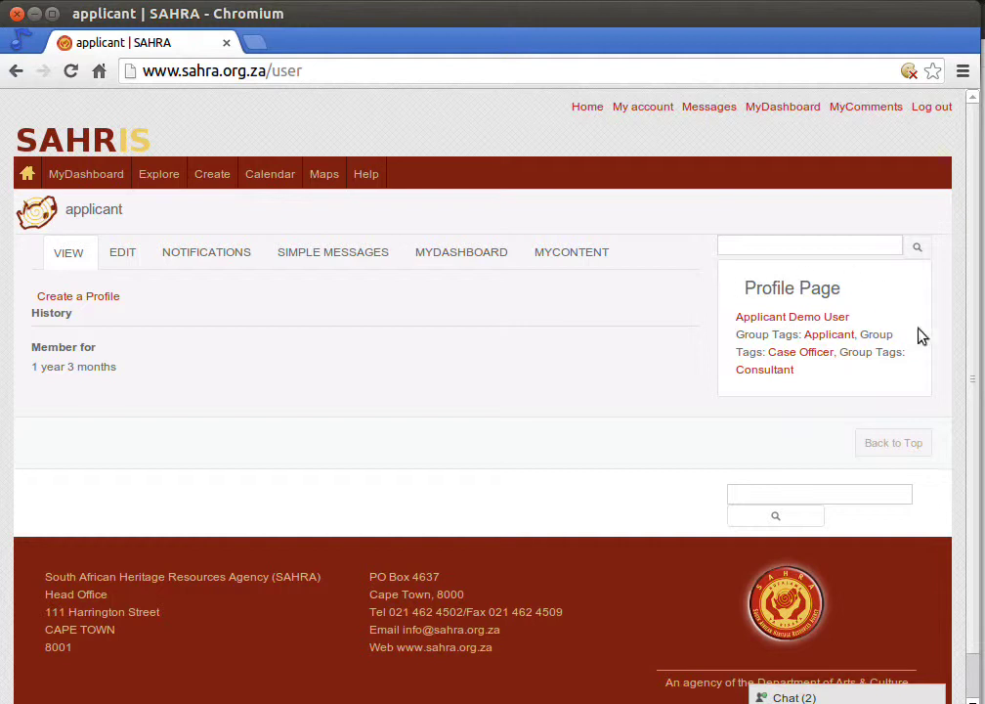
right_click(99, 299)
left_click(122, 315)
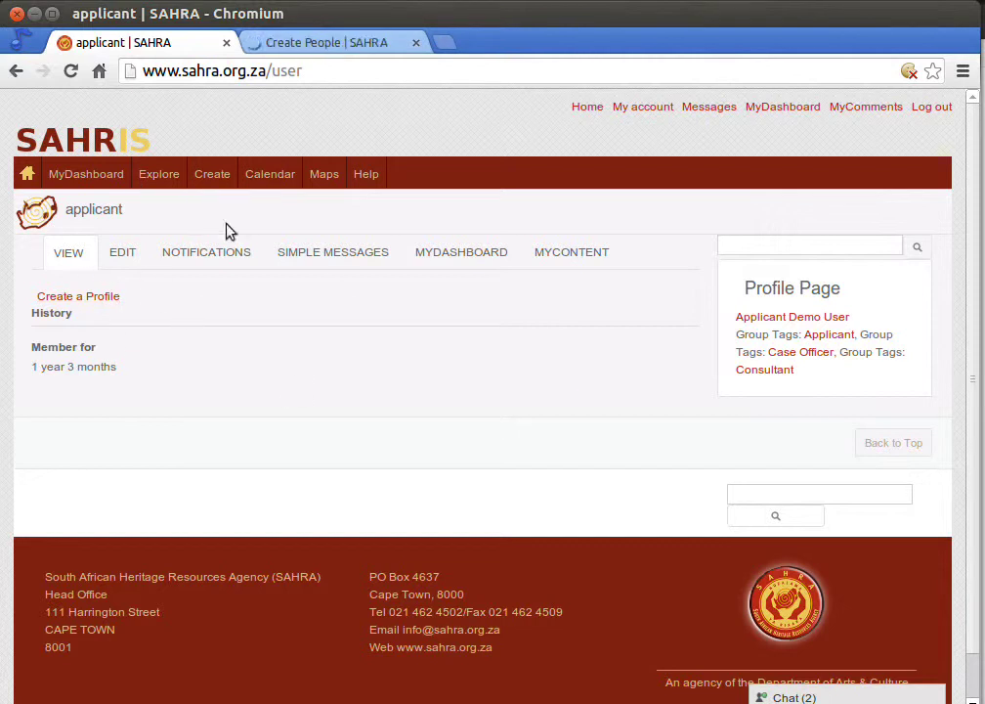
left_click(317, 43)
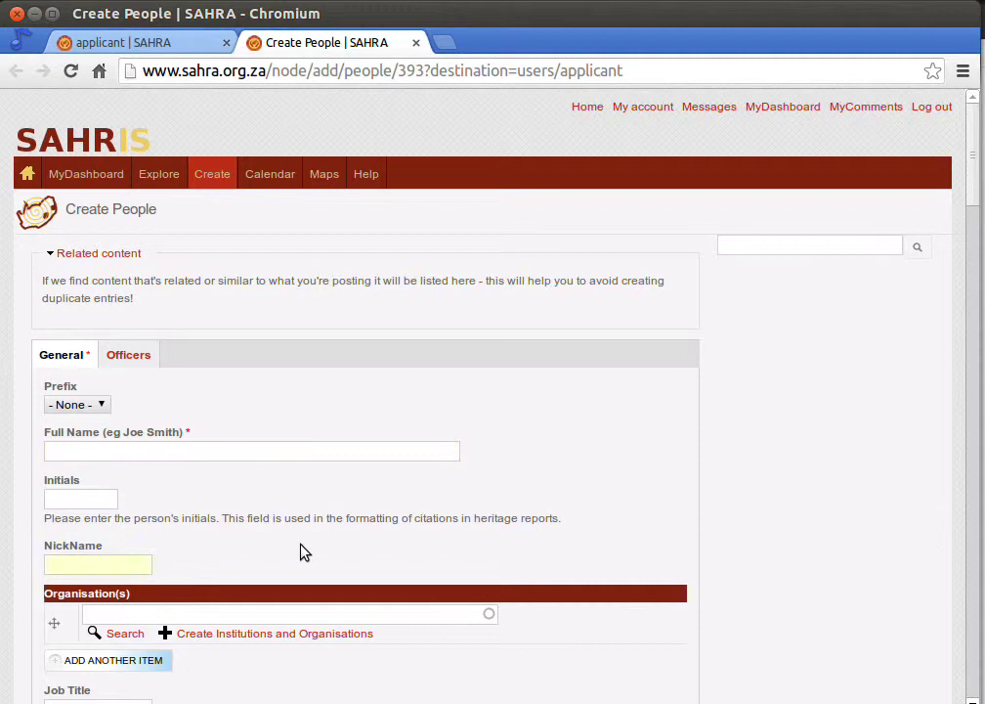
- Examine the Create People form's personal, contact, group tag, photo and membership fields down to the URL settings, and close the form
scroll(294, 547, "down", 3)
scroll(255, 470, "down", 3)
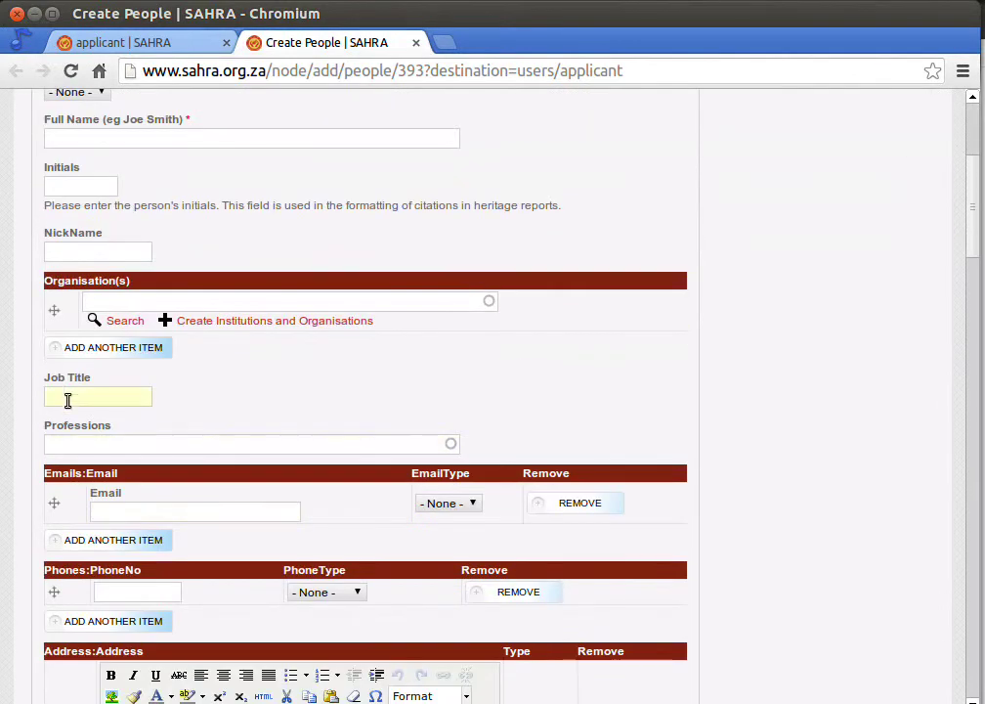
scroll(195, 545, "down", 8)
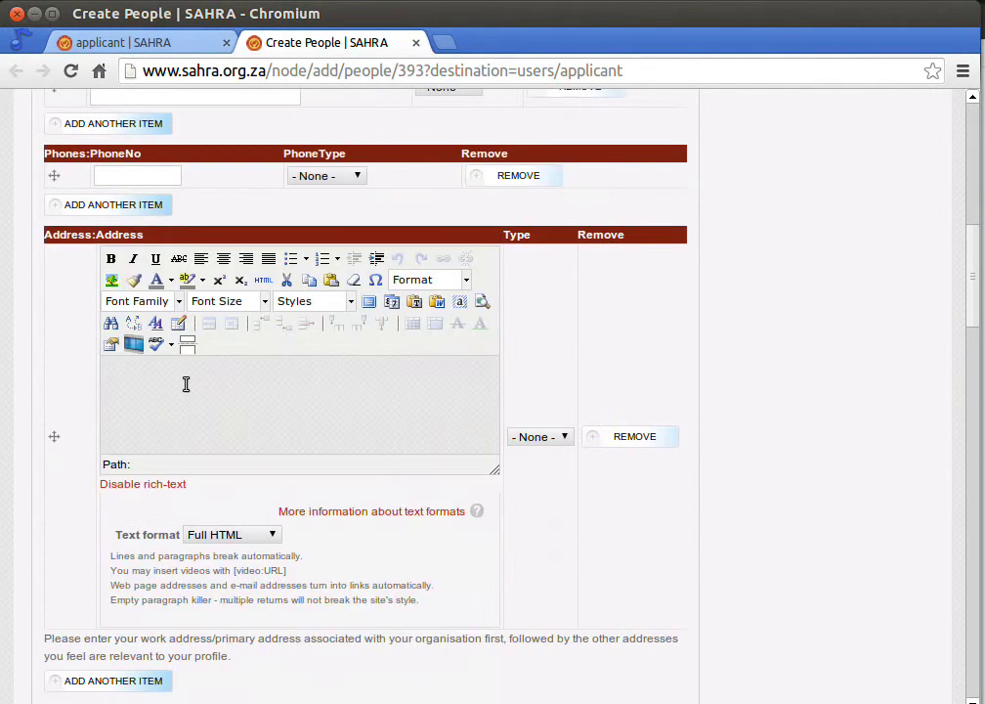
scroll(396, 515, "down", 12)
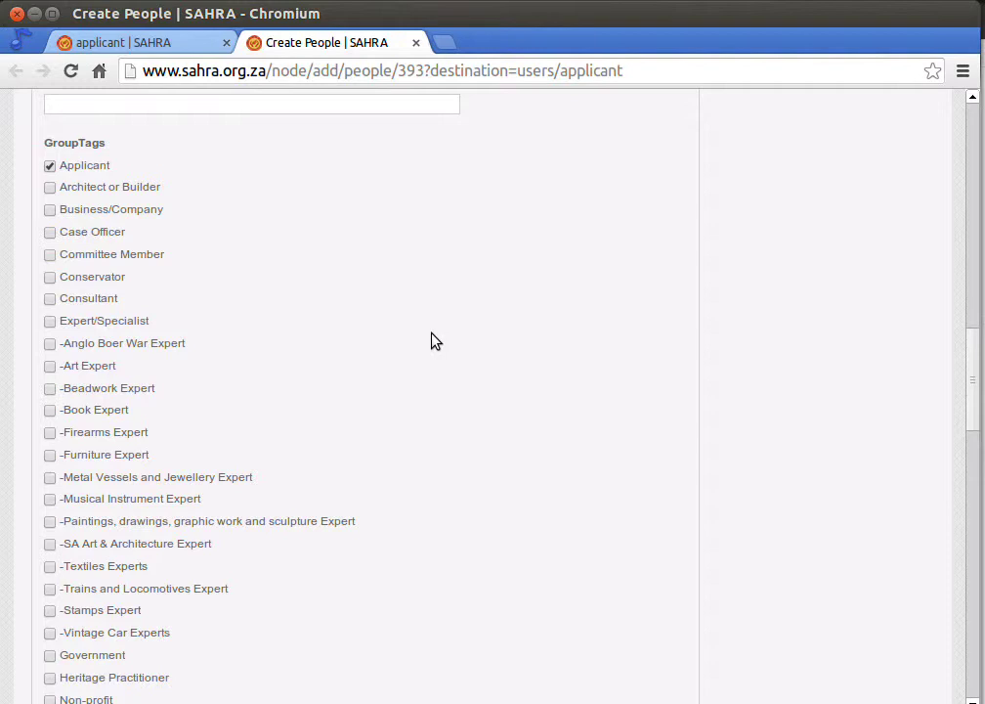
scroll(434, 340, "down", 5)
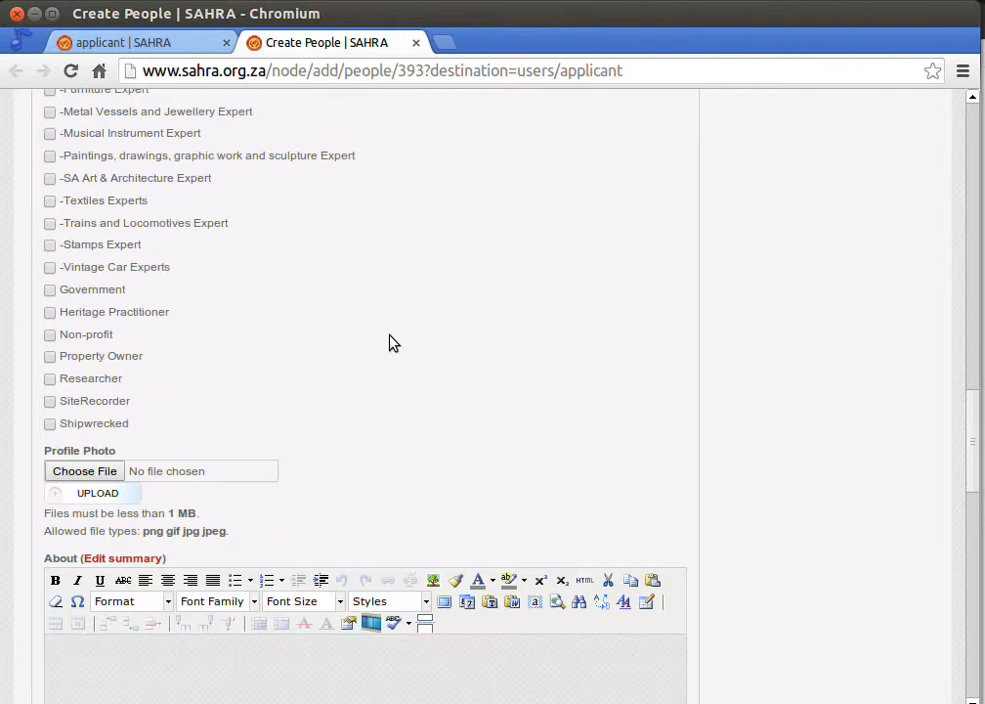
scroll(272, 549, "down", 12)
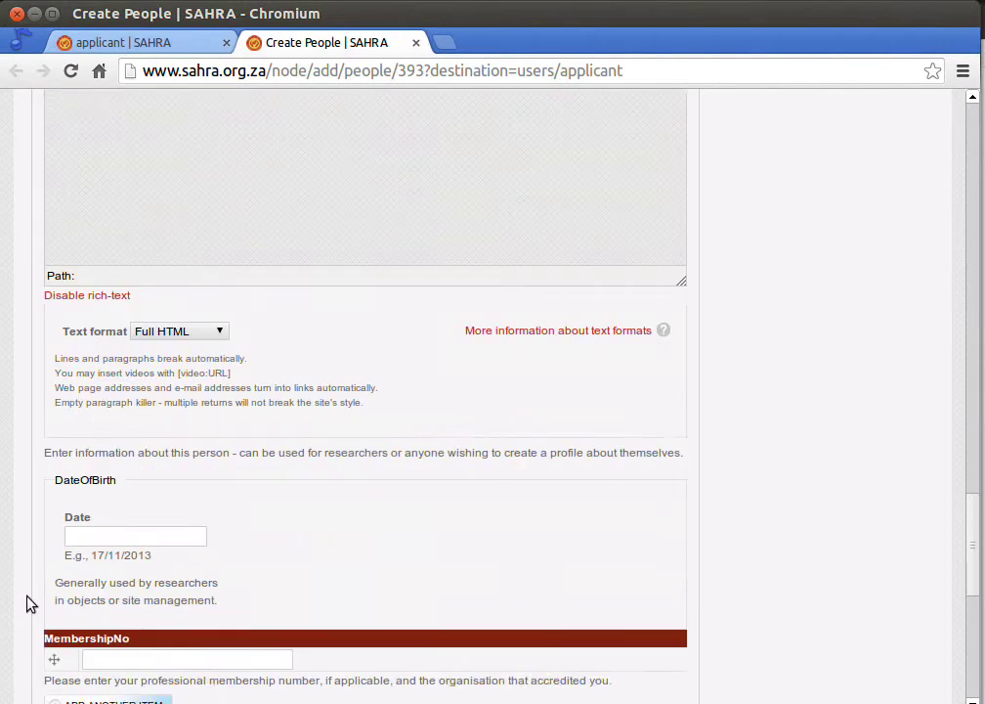
scroll(97, 620, "down", 2)
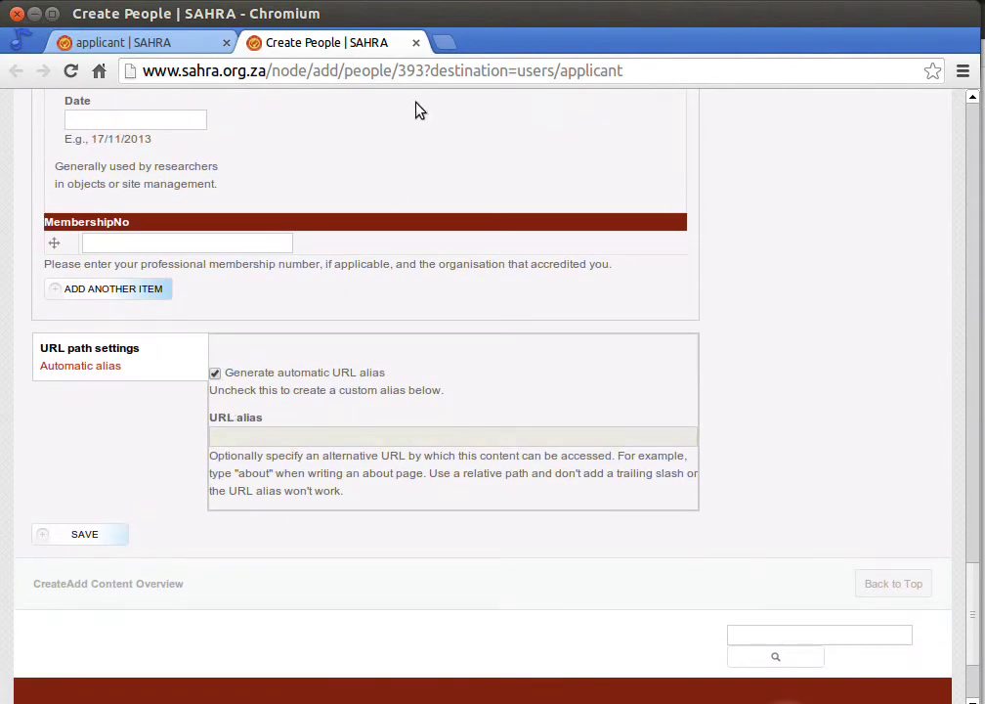
left_click(415, 43)
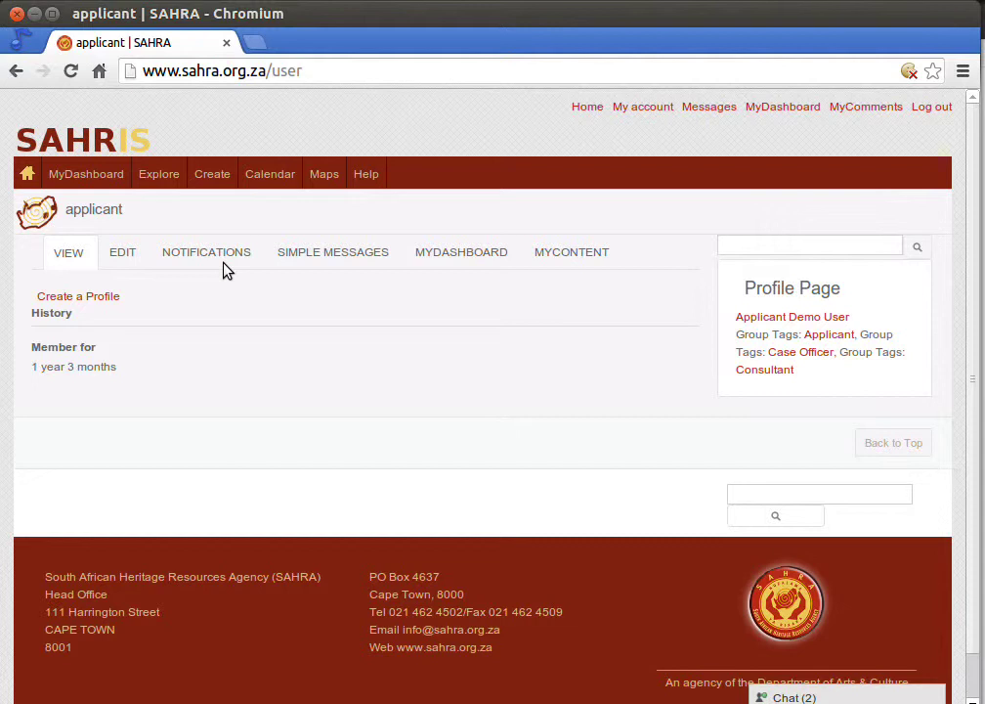
- Open the form for creating a new institution or organisation
mouse_move(216, 186)
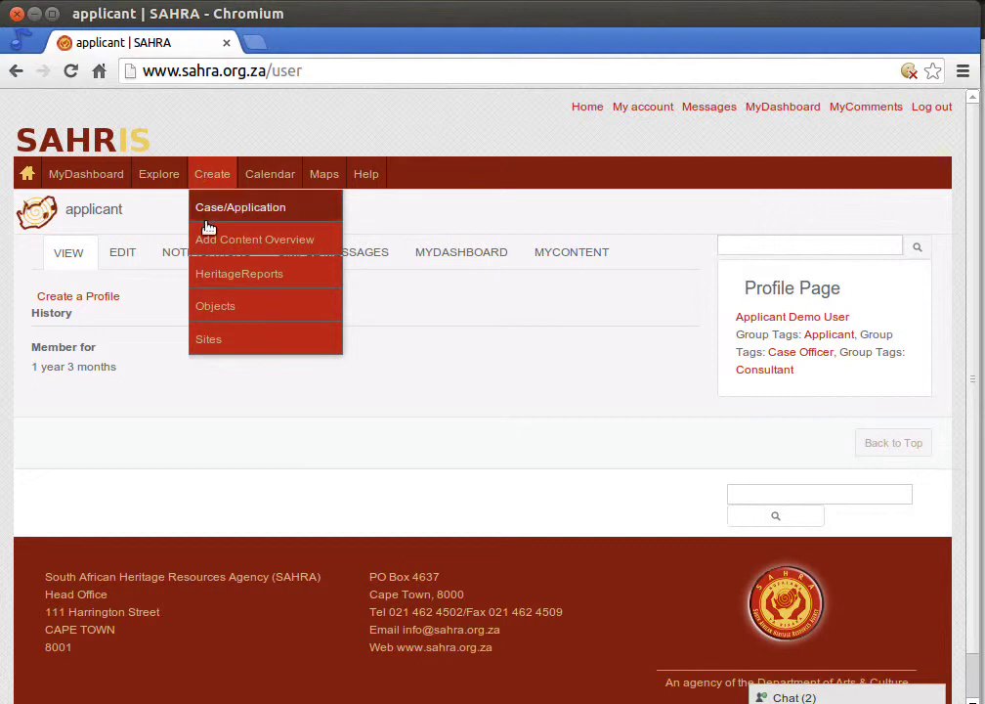
mouse_move(212, 243)
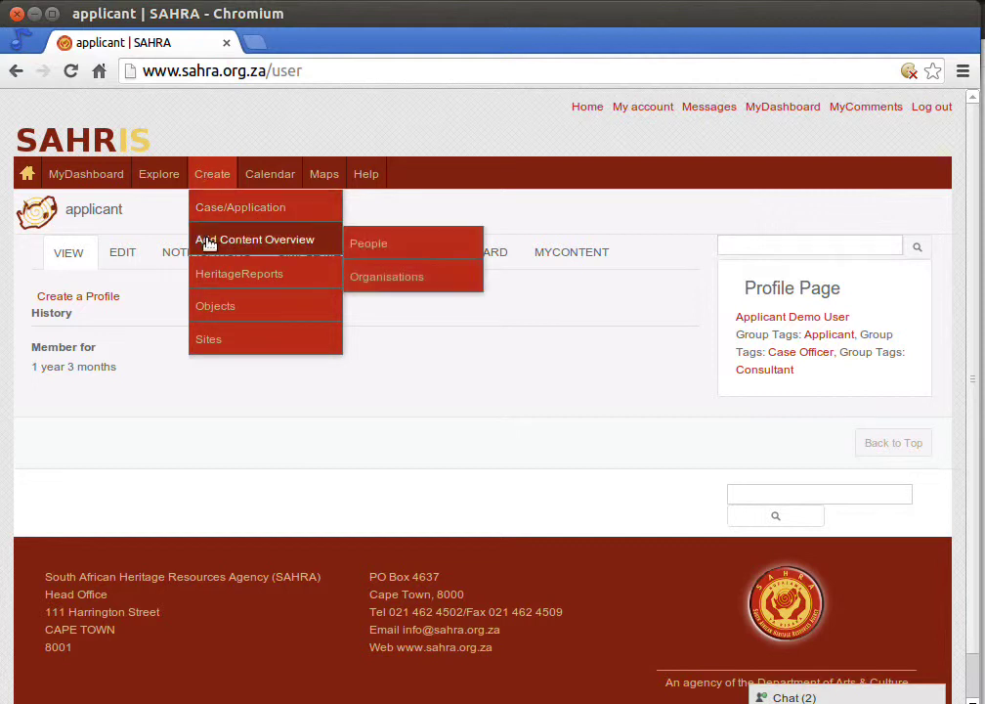
left_click(381, 279)
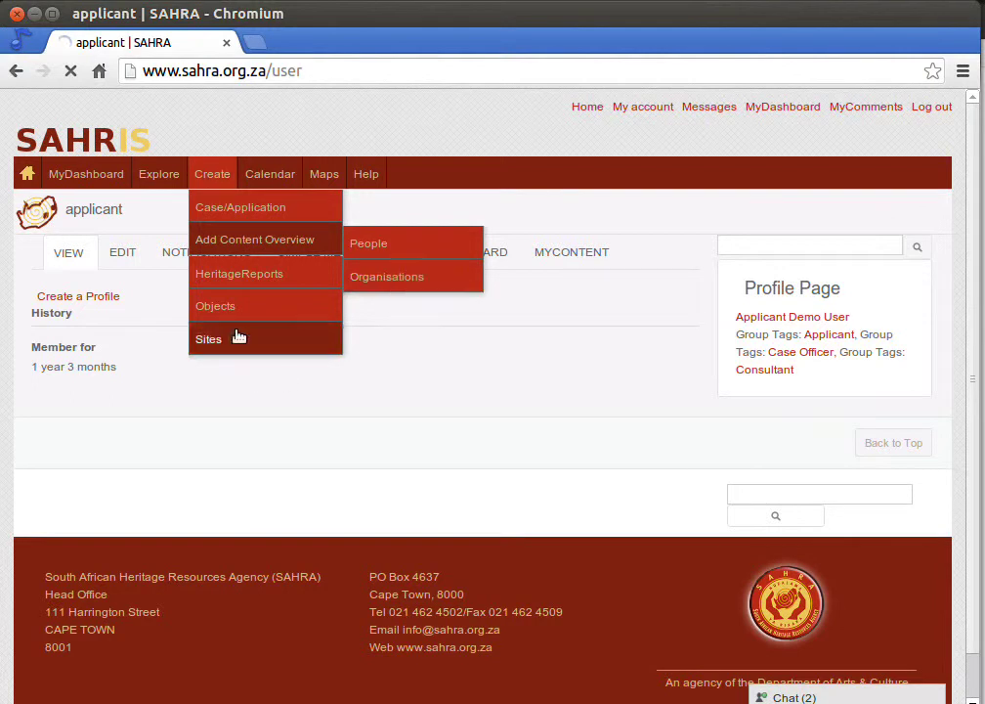
mouse_move(258, 338)
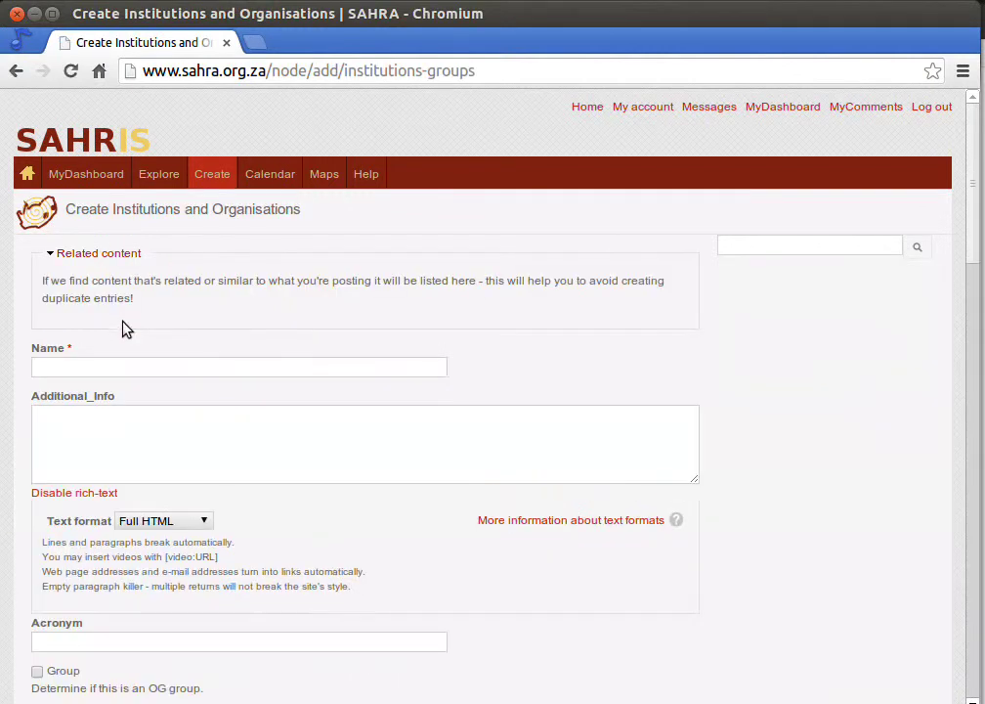
- Check for already registered organisations by trying the names "Test" and "Kwazulu" in the organisation form
left_click(124, 368)
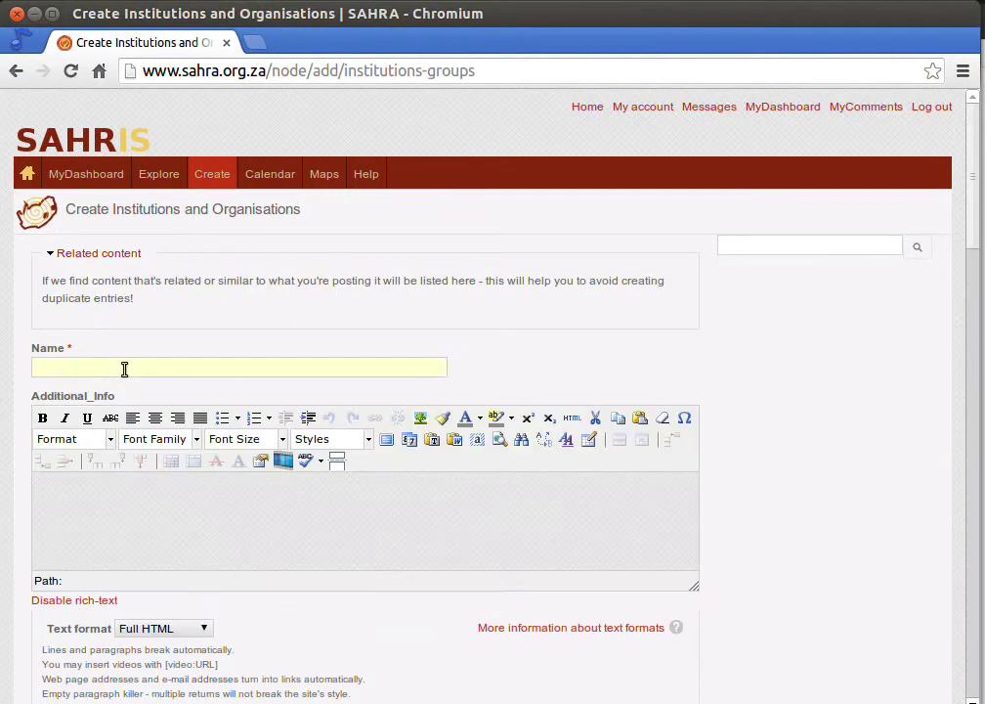
type("Test Mu")
key("BackSpace")
key("BackSpace")
key("BackSpace")
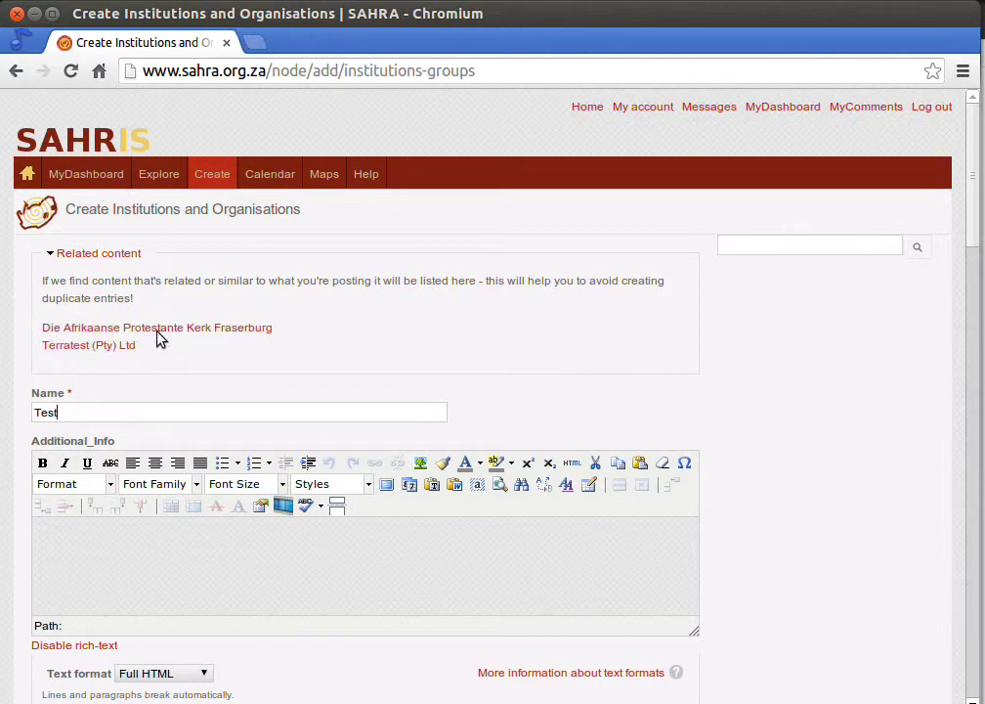
left_click_drag(67, 412, 13, 419)
type("Kwa")
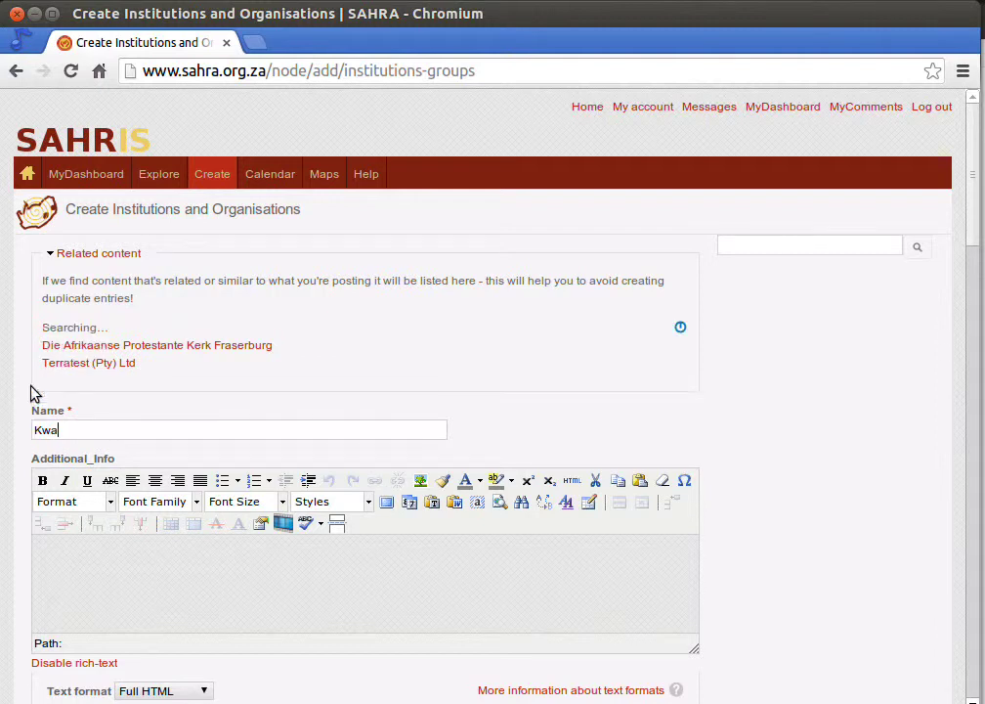
type("zulu")
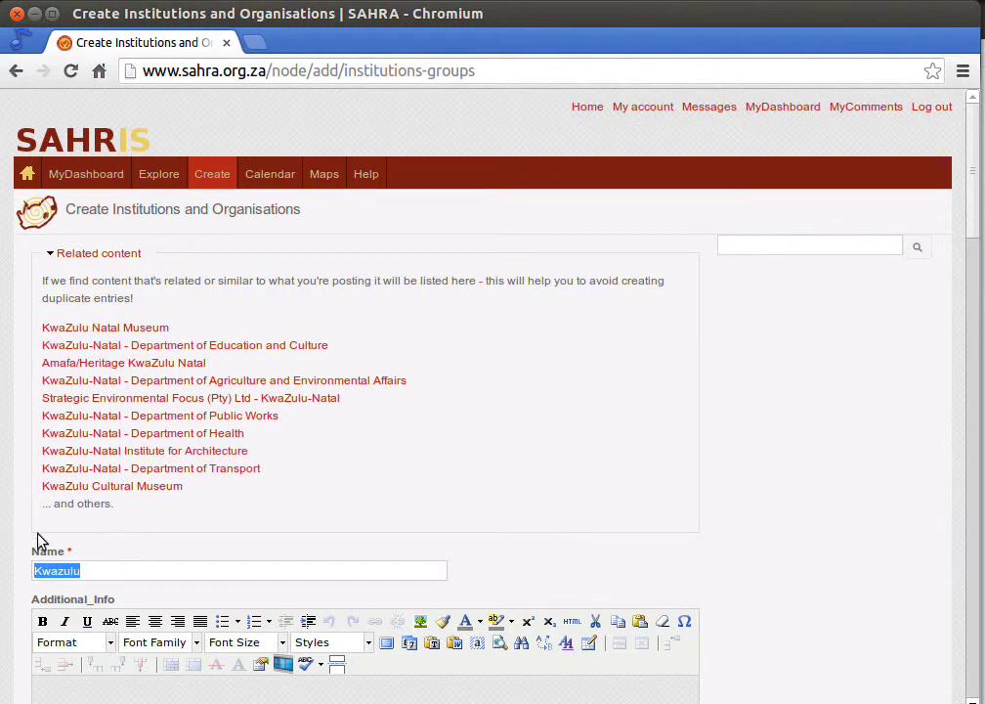
- Name the new organisation "Test Museum" and move on to its additional information field
type("Test")
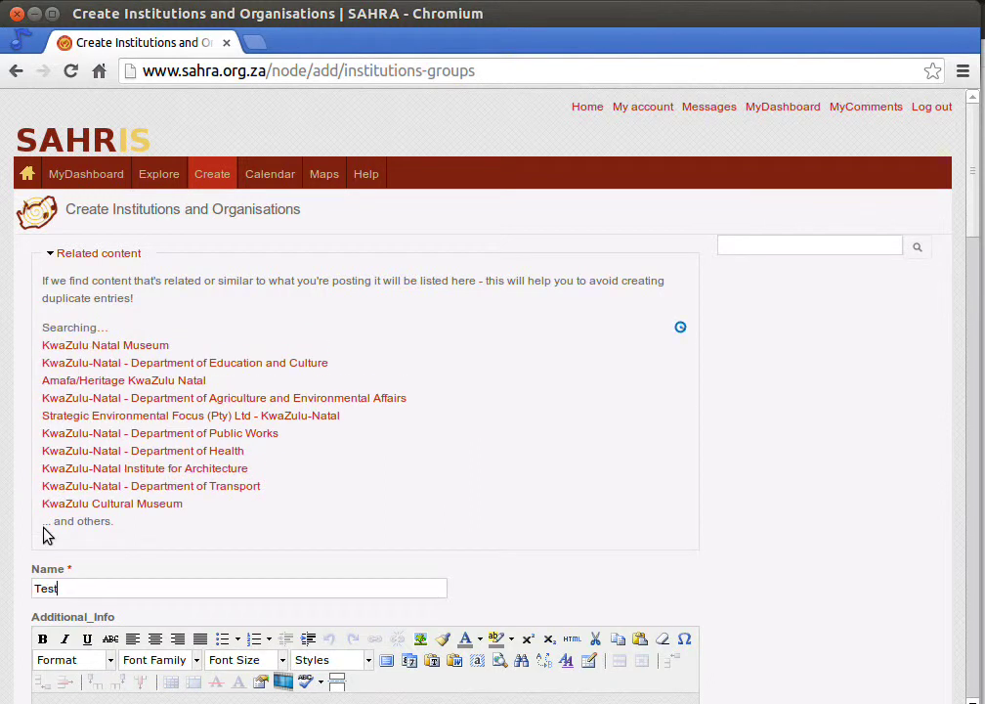
type(" Museum")
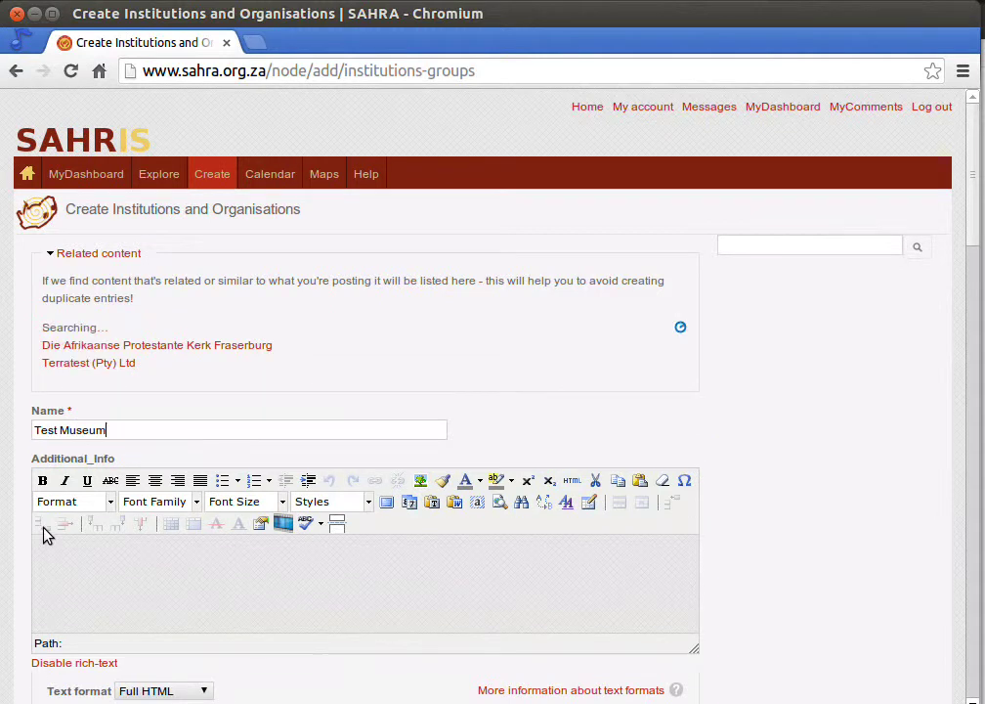
scroll(69, 473, "down", 1)
left_click(73, 450)
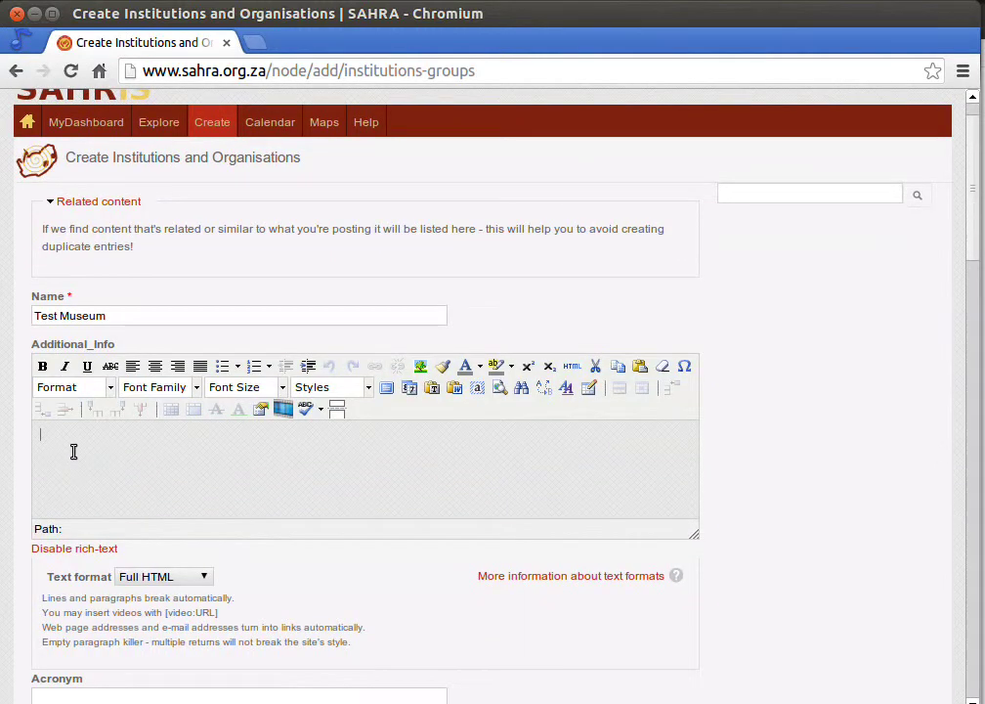
- Give the organisation the acronym TEST, mark it as a group and set its organisation type to Museum
scroll(88, 293, "down", 3)
scroll(147, 469, "down", 2)
left_click(118, 437)
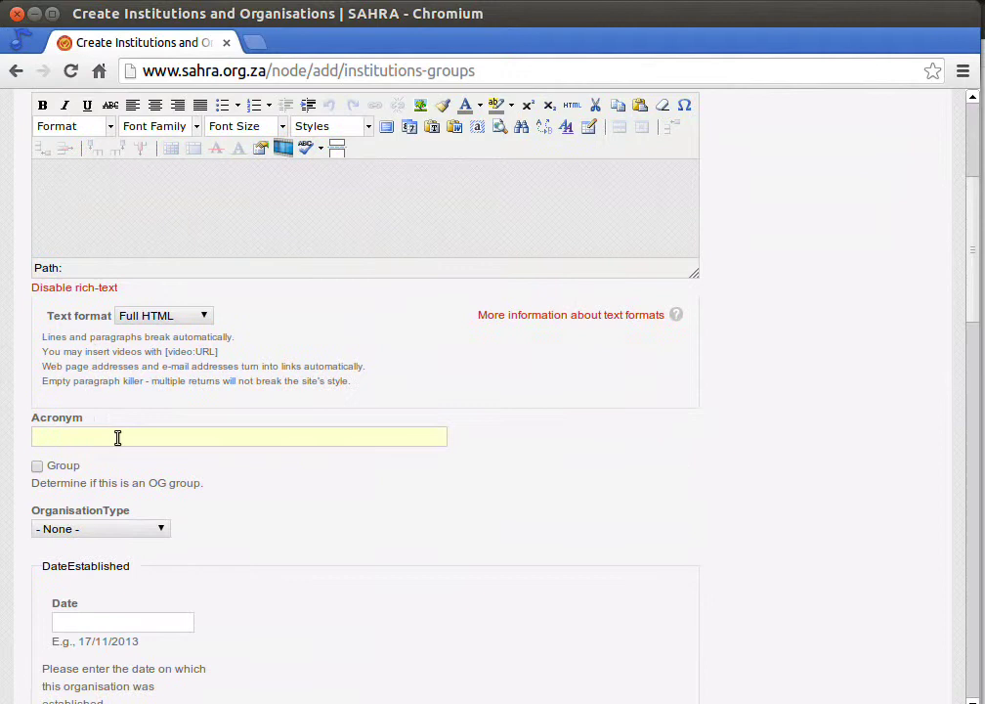
type("TEST")
left_click(37, 467)
left_click(164, 531)
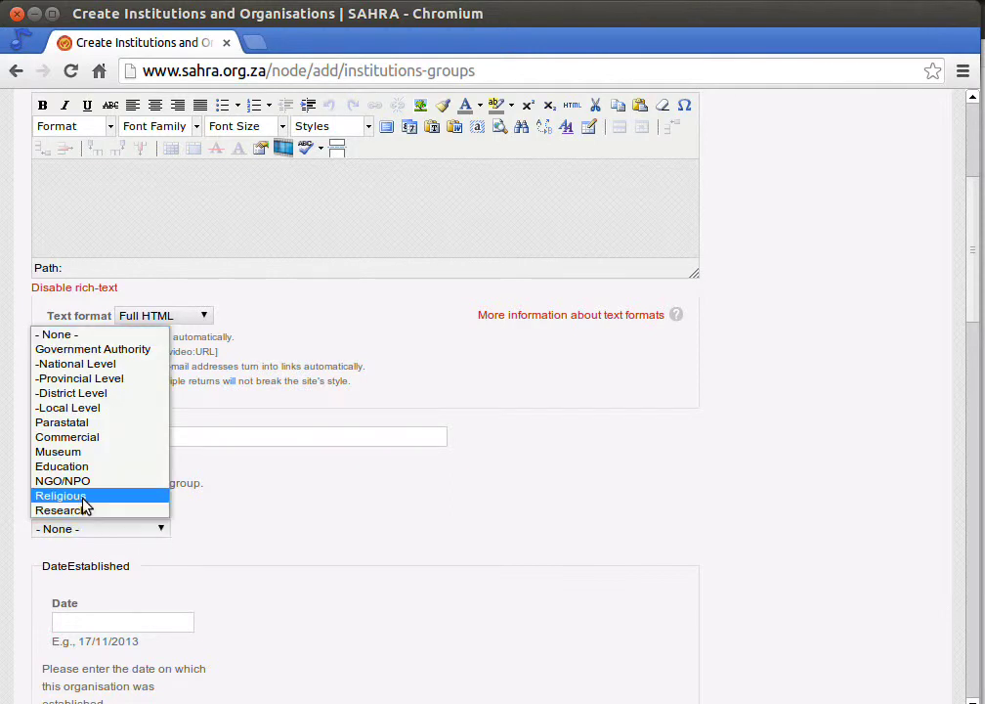
left_click(58, 452)
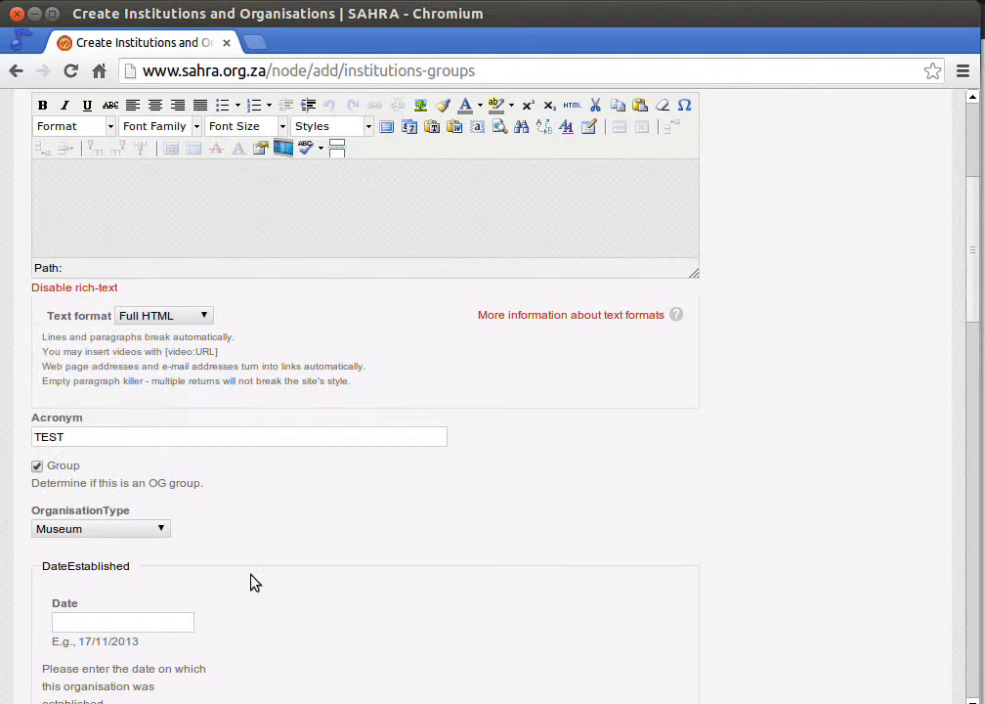
- Review the optional date, contact, logo and document fields, and save the Test Museum organisation
scroll(284, 548, "down", 5)
scroll(112, 499, "down", 3)
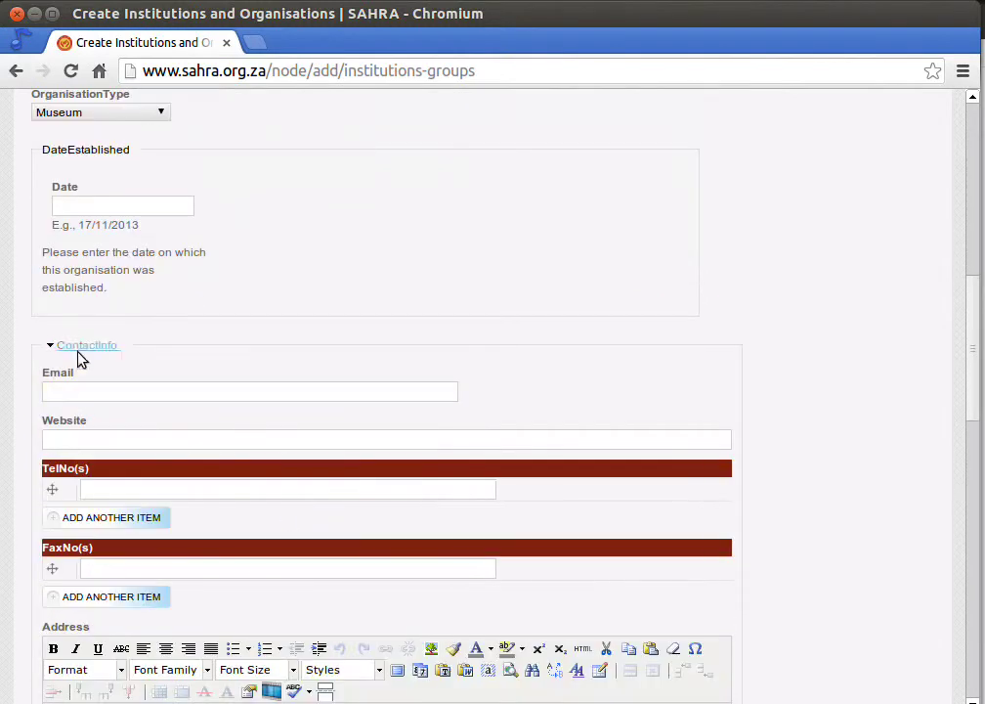
scroll(147, 574, "down", 6)
left_click(99, 420)
scroll(161, 477, "down", 6)
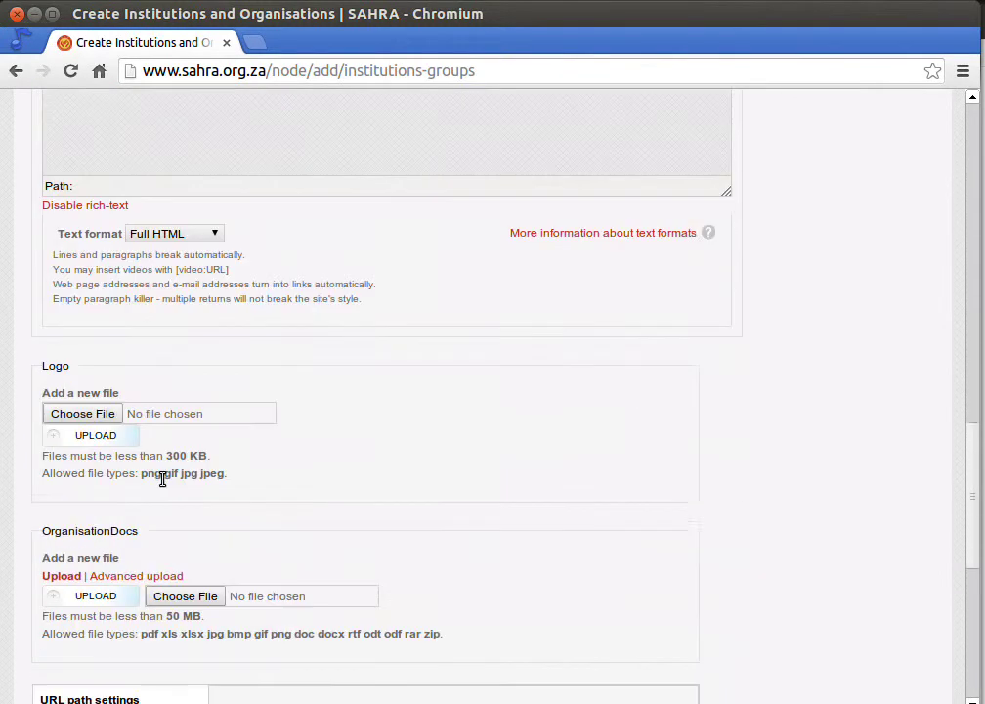
scroll(70, 586, "down", 4)
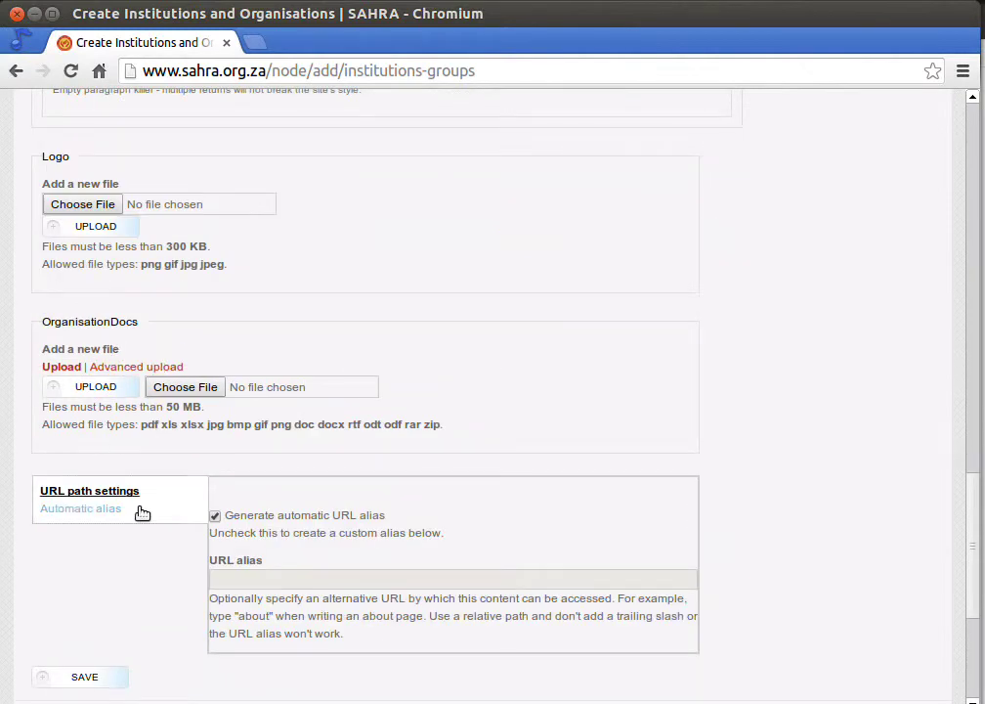
scroll(141, 512, "down", 4)
left_click(78, 415)
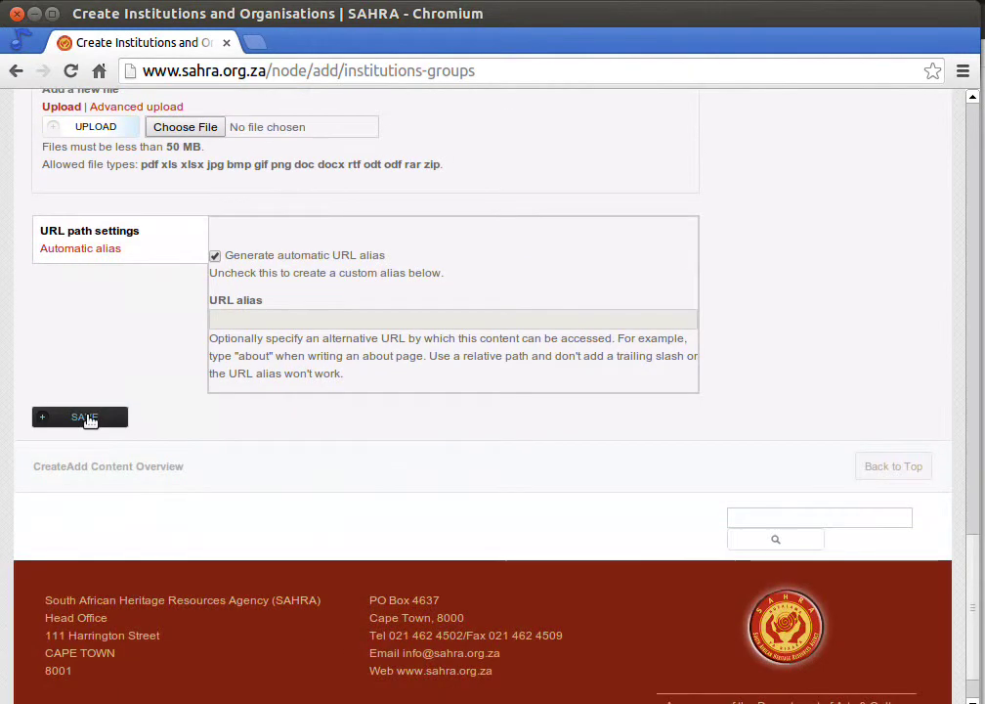
scroll(97, 416, "down", 2)
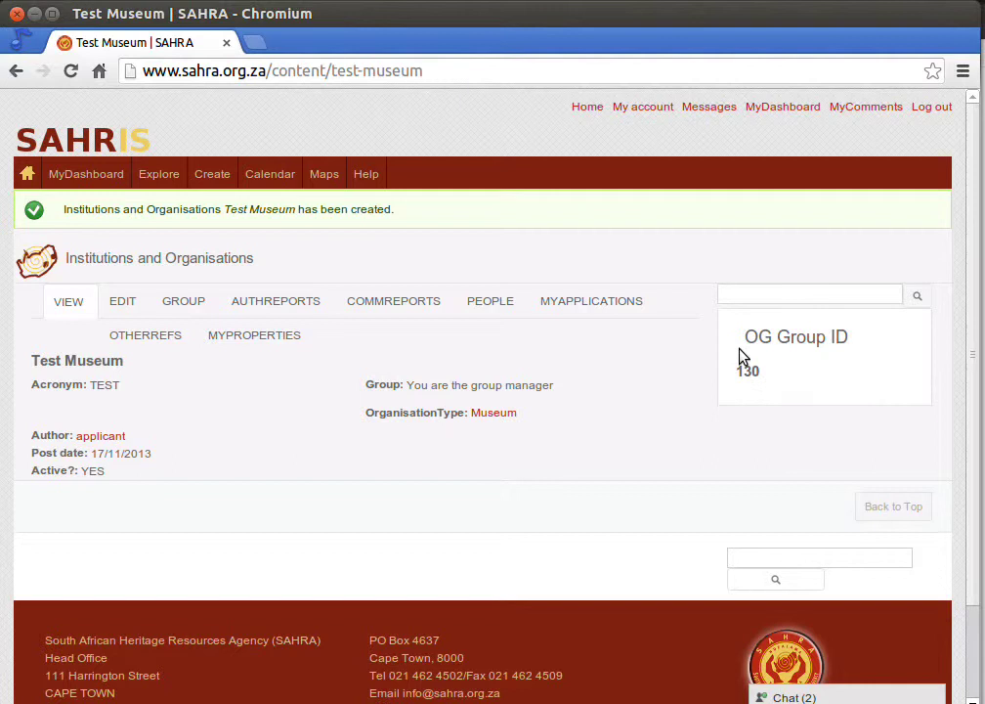
- Highlight the new organisation's OG Group ID and open the form for creating an object location
left_click_drag(738, 370, 774, 375)
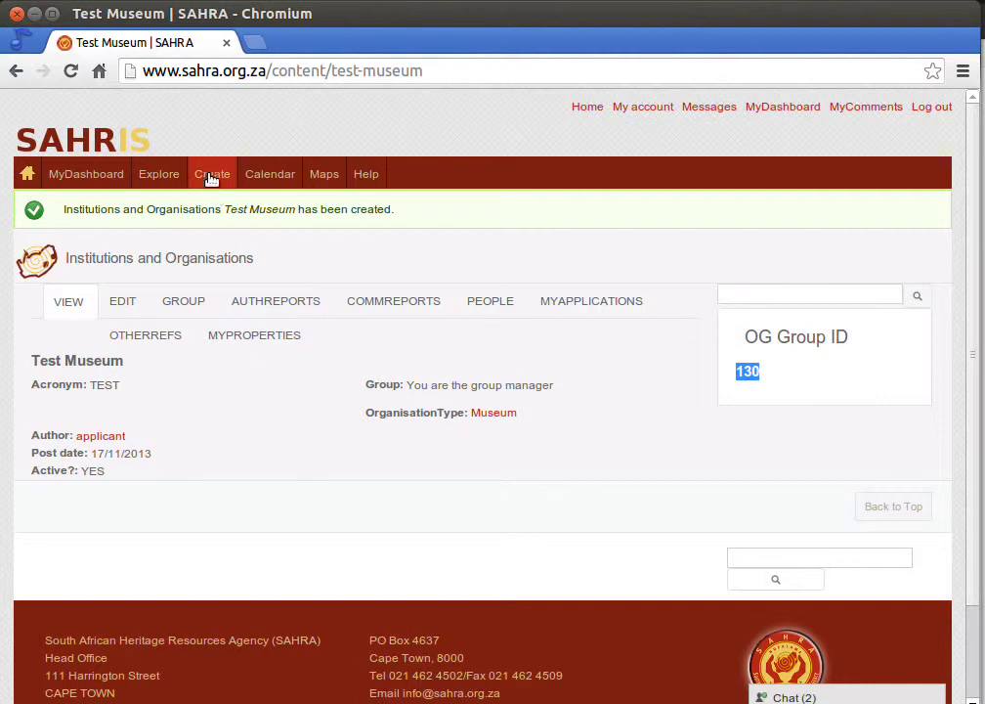
mouse_move(209, 181)
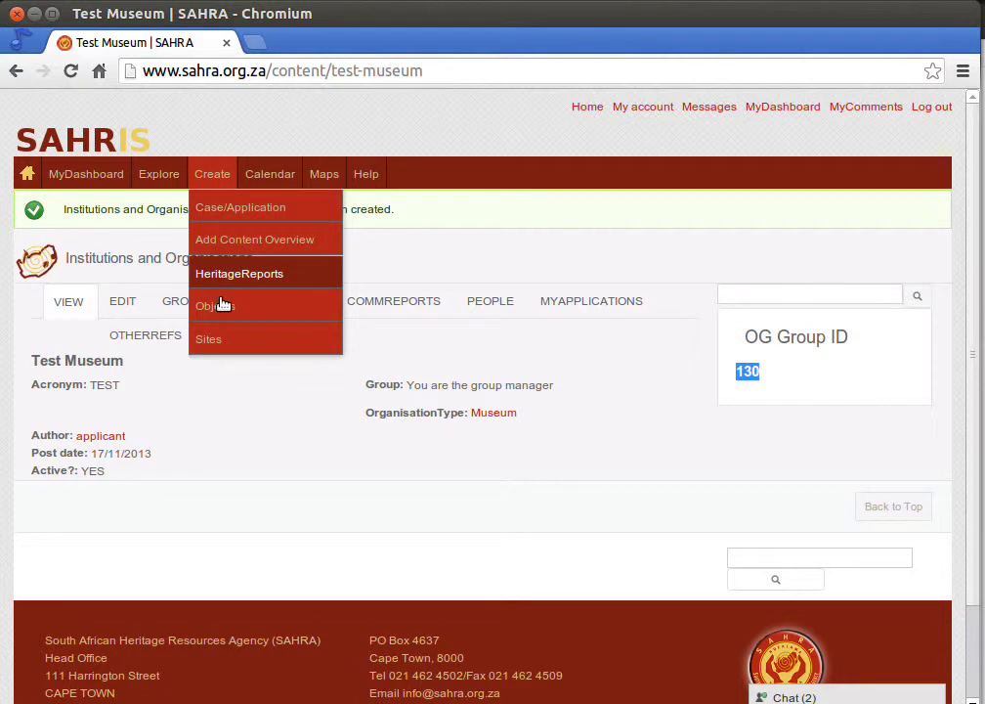
mouse_move(222, 313)
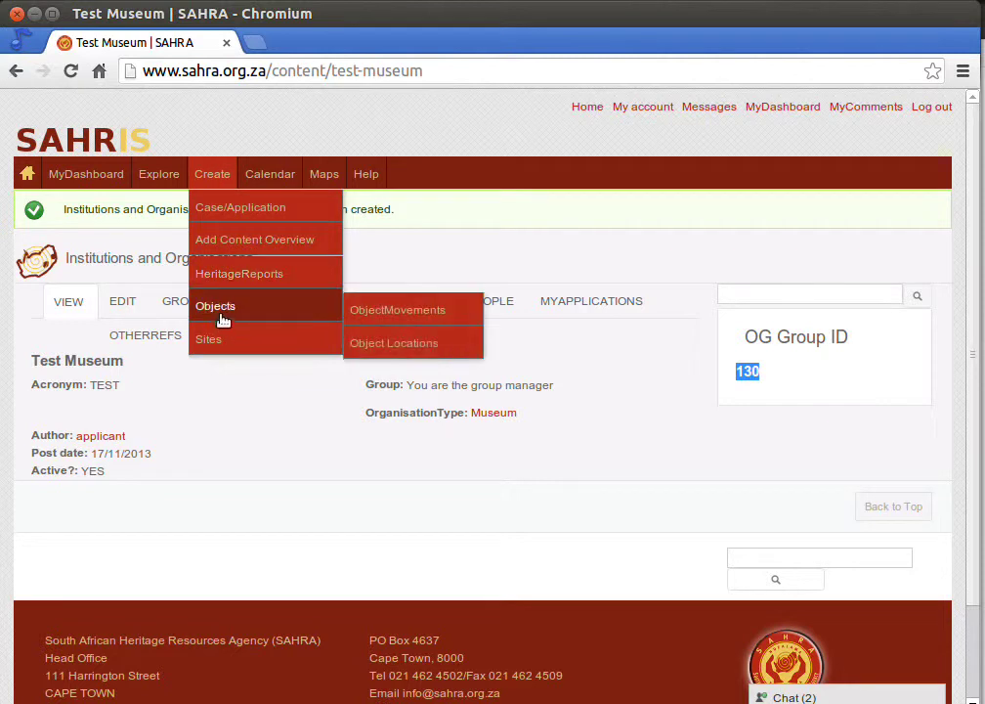
left_click(401, 344)
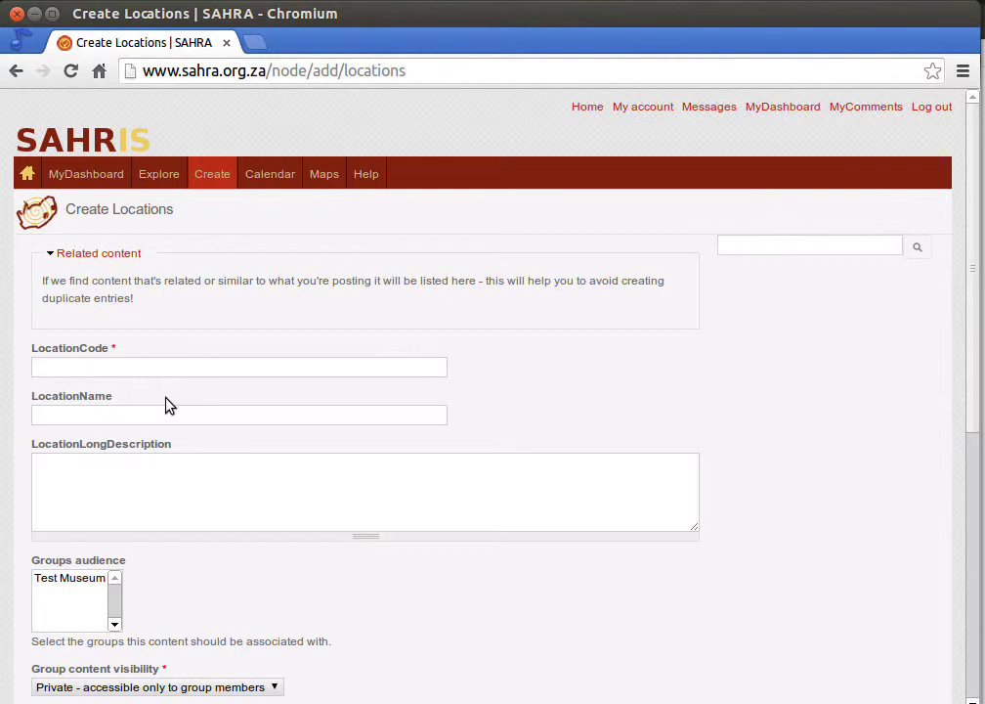
- Enter "Shelf One" as the location code of the new object location
left_click(77, 368)
type("Shelf")
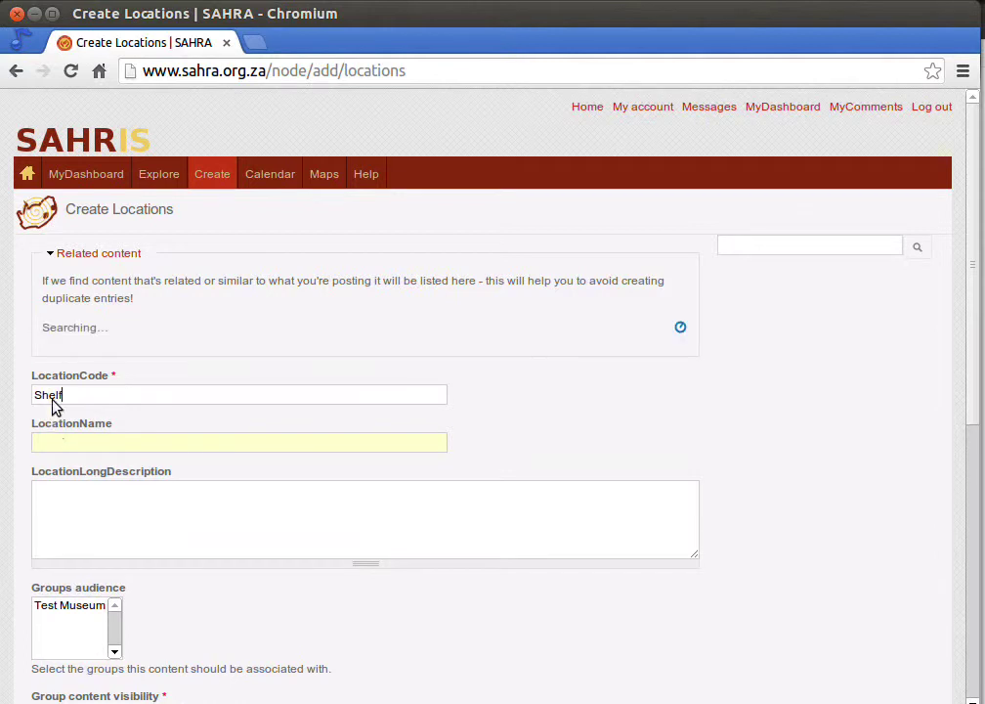
type(" One")
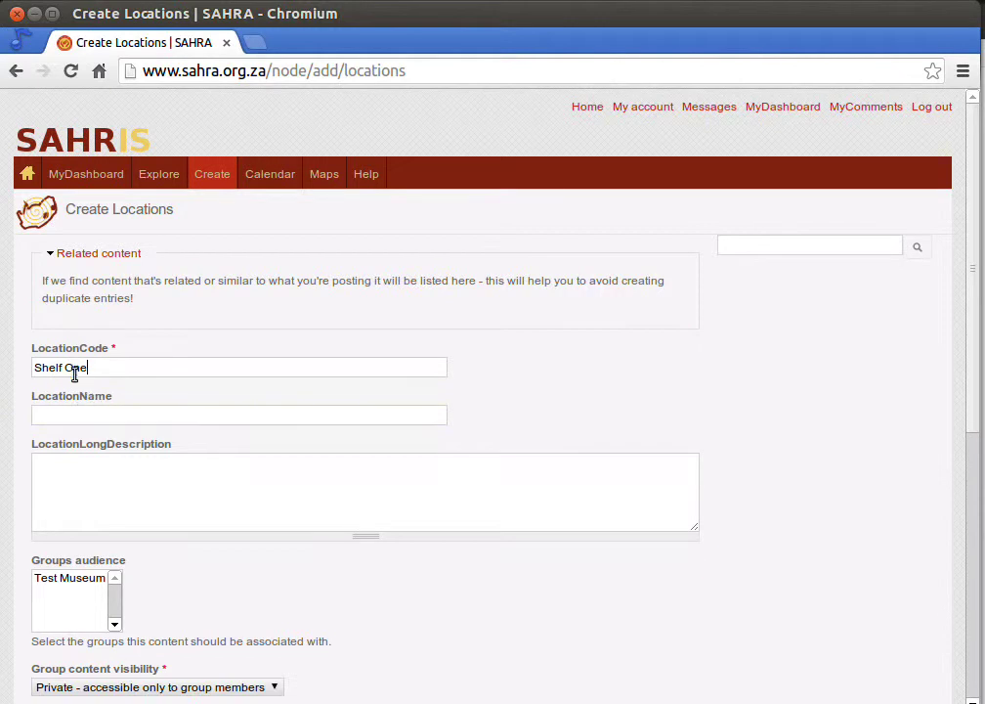
- Move "Shelf One" from the location code to the location name and enter TEST-S001 as the code
left_click_drag(119, 371, 10, 365)
key("ctrl+c")
key("BackSpace")
left_click(71, 411)
key("ctrl+v")
left_click(90, 366)
type("TEST-SO001")
left_click(84, 368)
key("BackSpace")
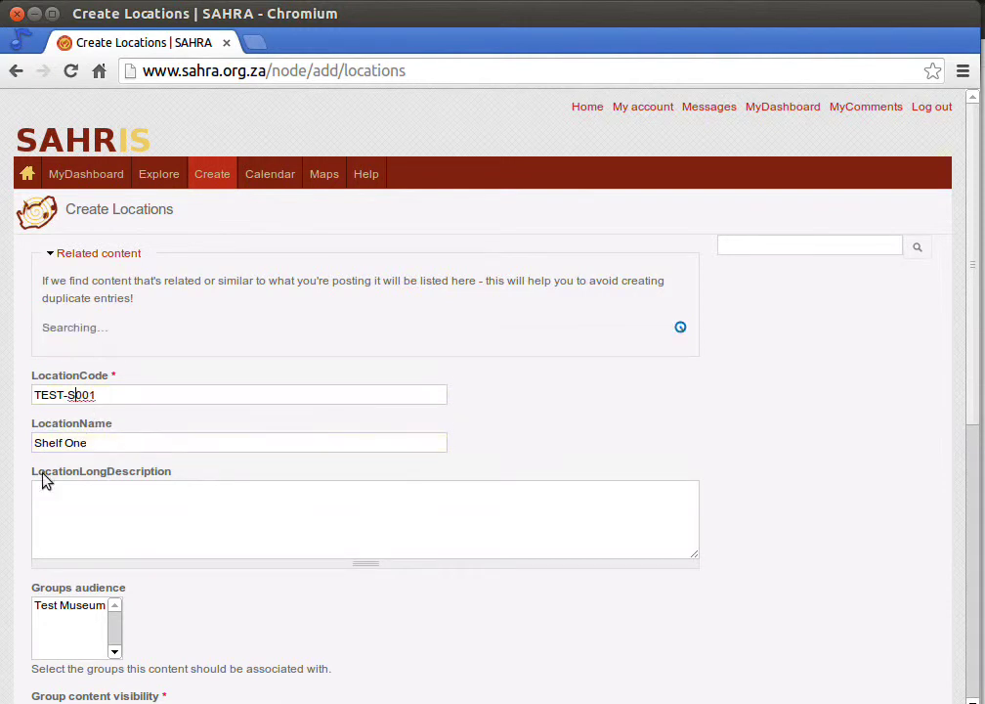
- Assign the shelf location to the Test Museum group and save it, continuing with another new location
left_click(72, 499)
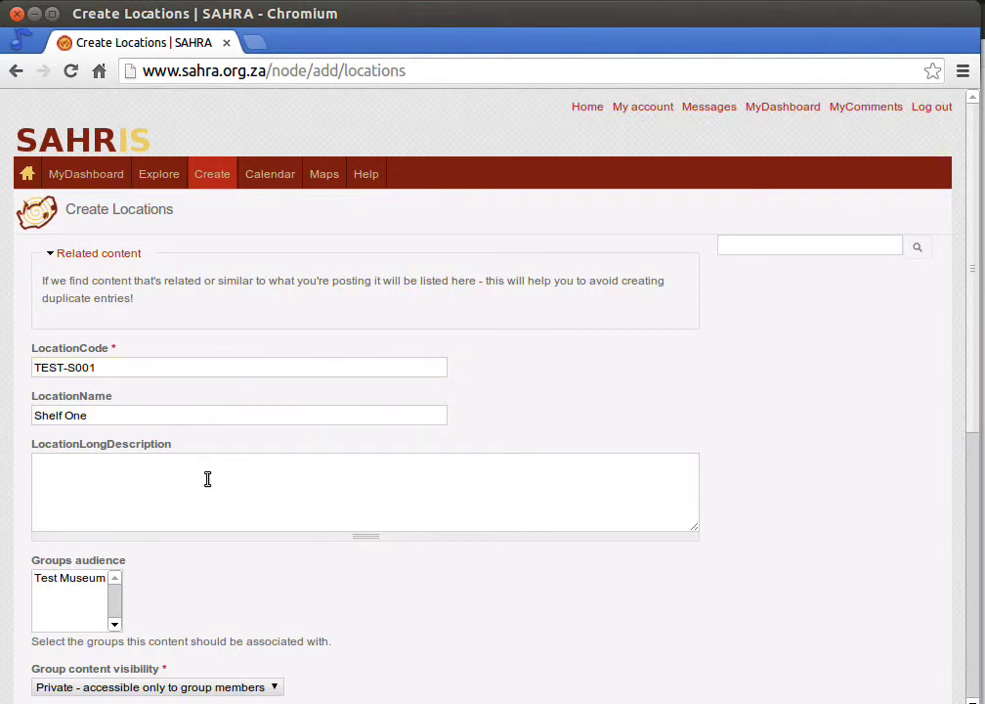
scroll(201, 469, "down", 3)
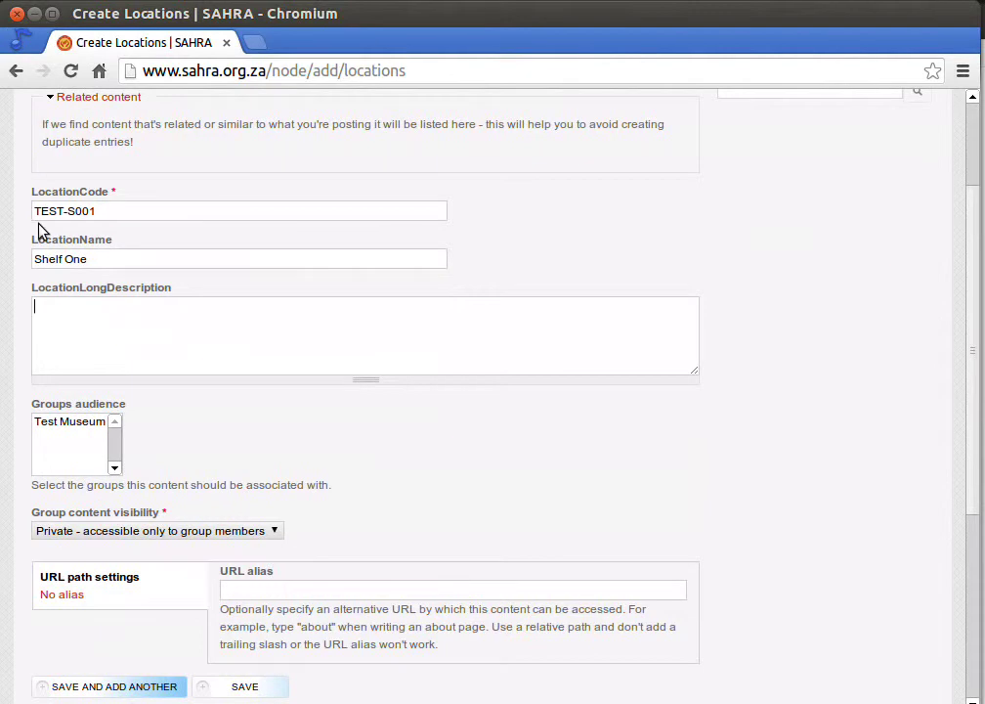
left_click(71, 428)
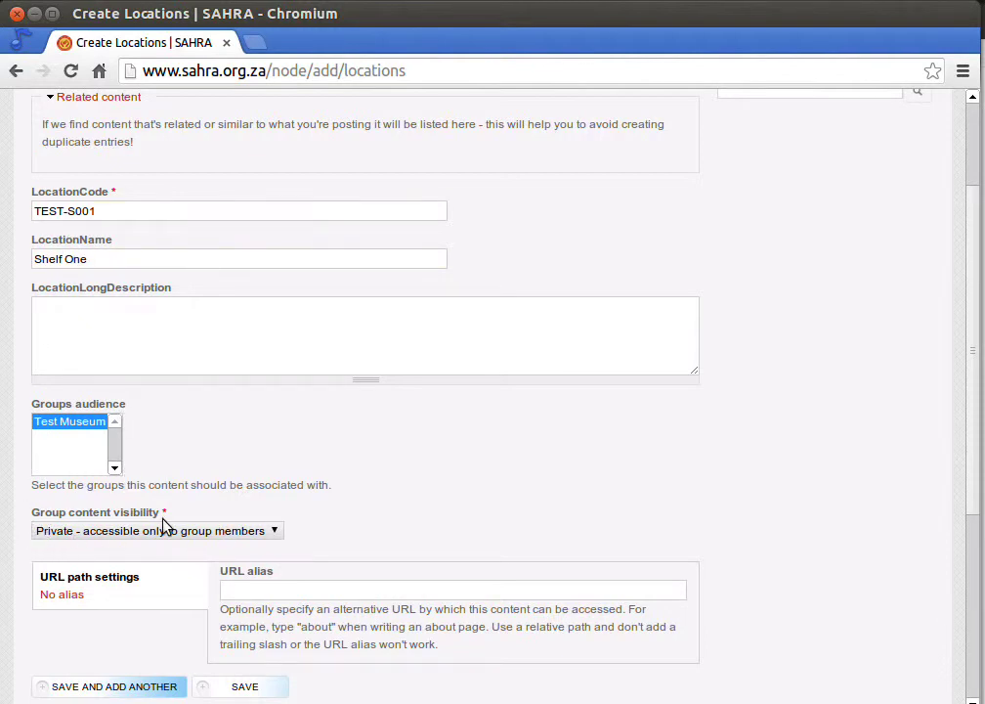
scroll(360, 501, "down", 2)
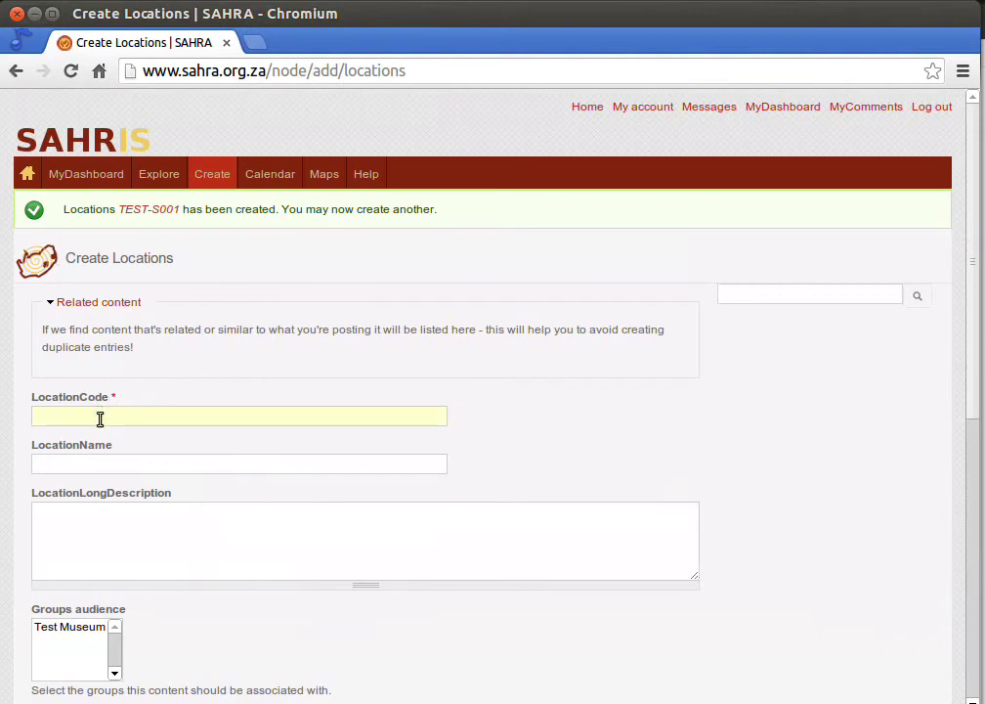
- Enter the location code TEST-OR001 and the name "Open Room 001" for the new location
left_click(101, 413)
type("T")
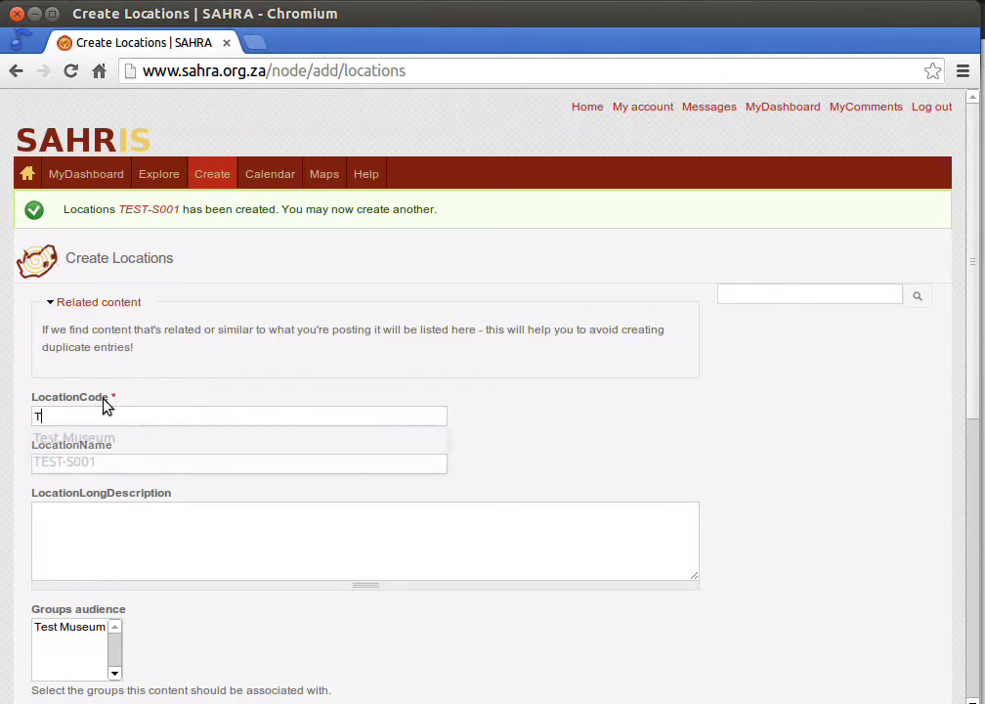
type("ES")
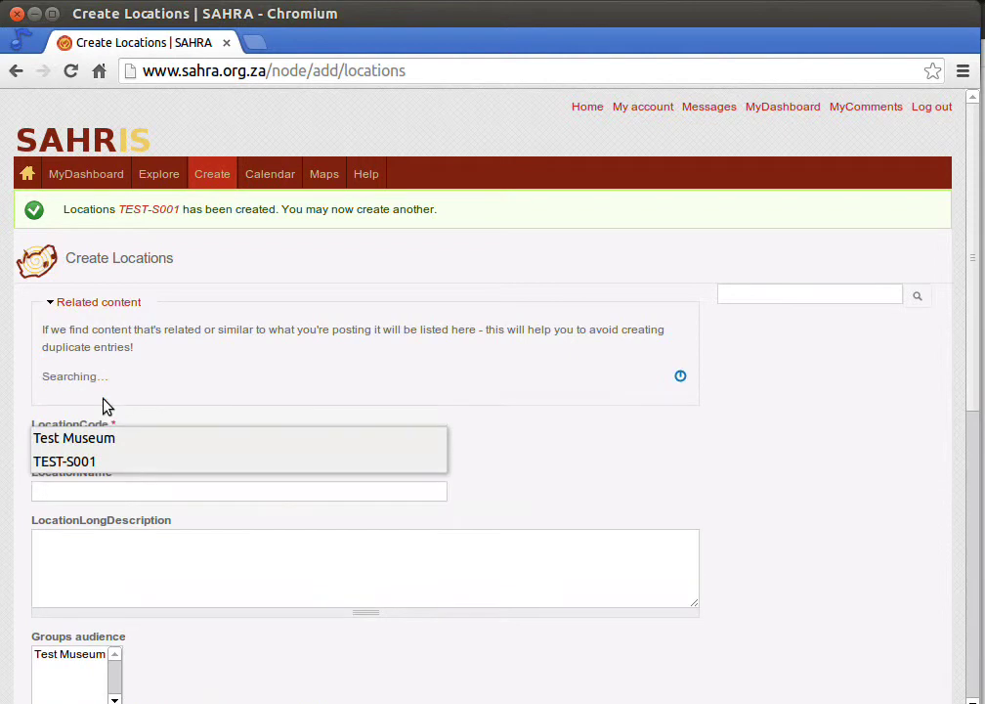
type("T-")
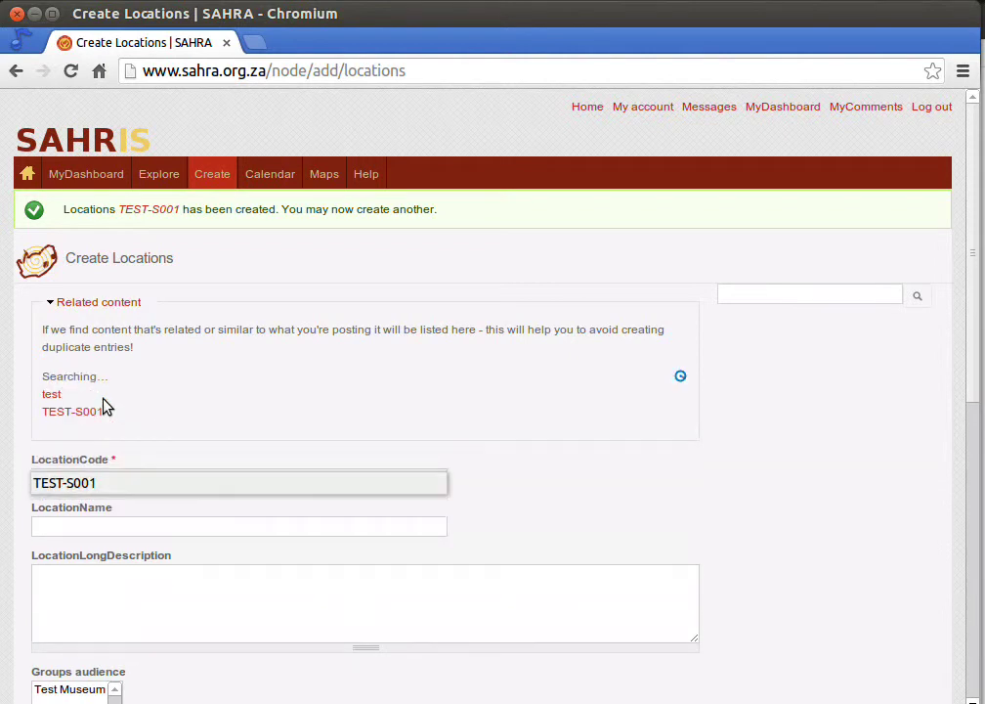
type("O")
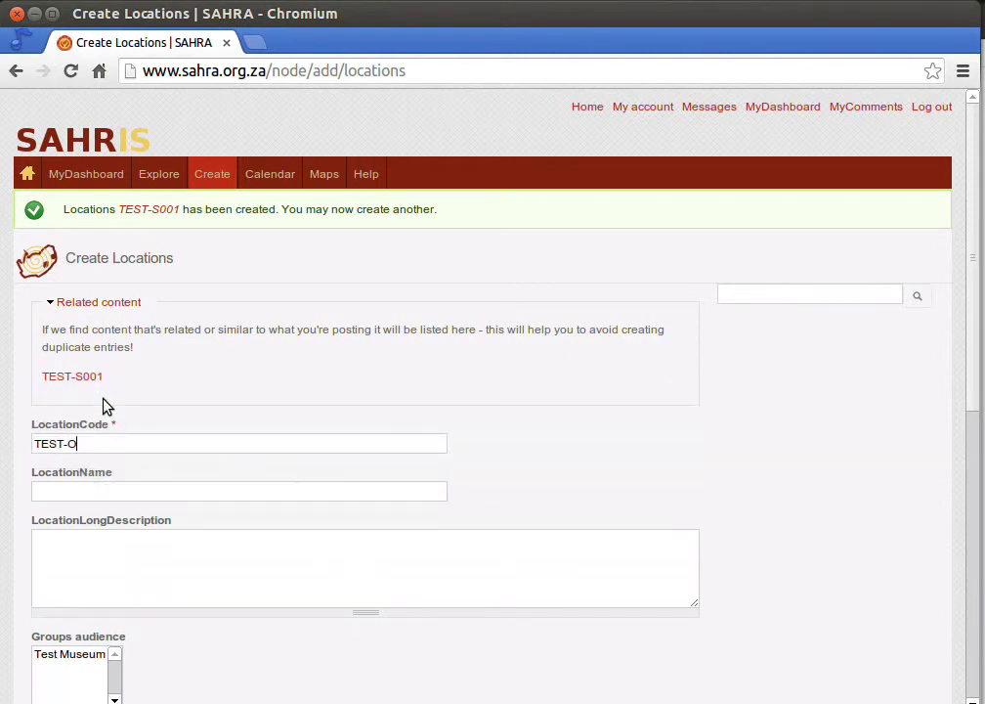
type("R001")
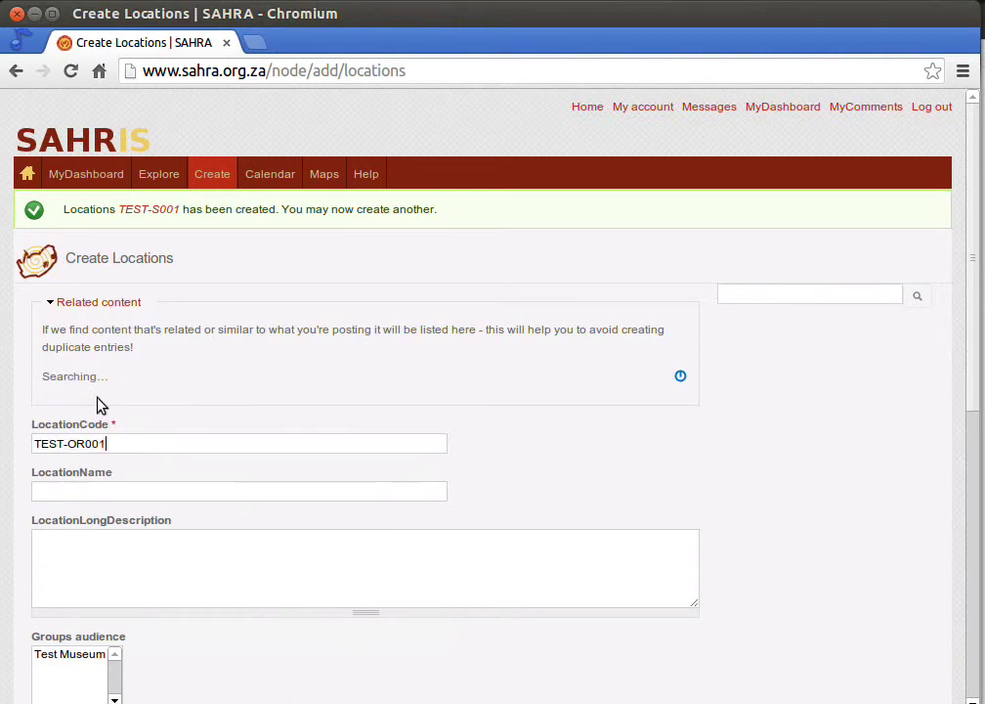
left_click(121, 463)
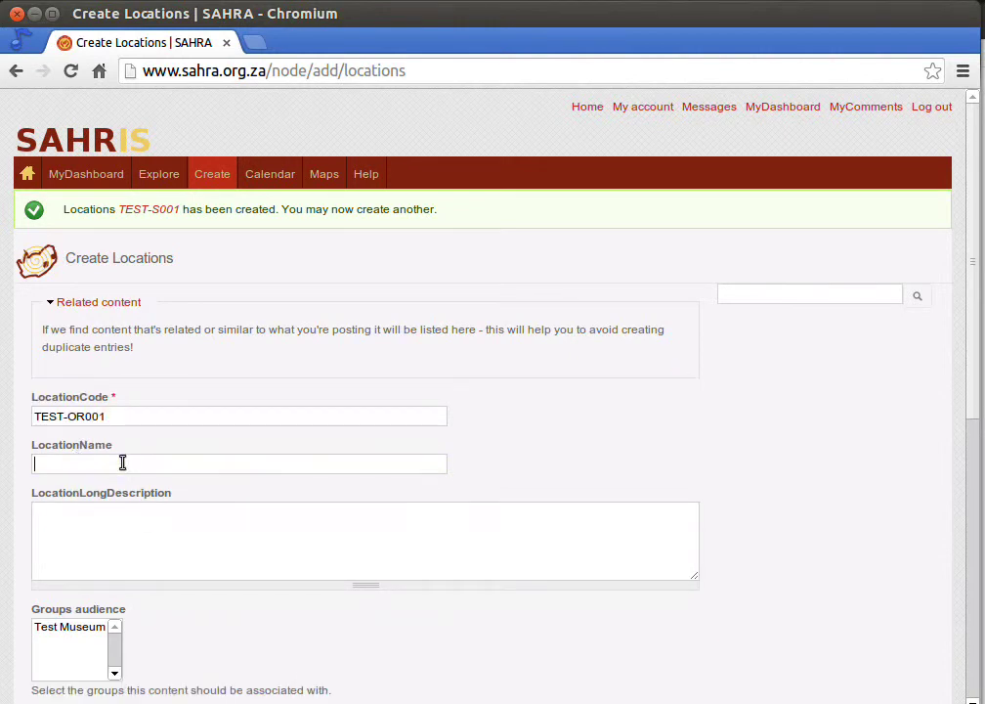
type("Open Room 001")
- Assign the open room location to the Test Museum group and save it, continuing with another new location
left_click(108, 528)
scroll(88, 508, "down", 3)
left_click(66, 471)
scroll(127, 547, "down", 5)
left_click(134, 435)
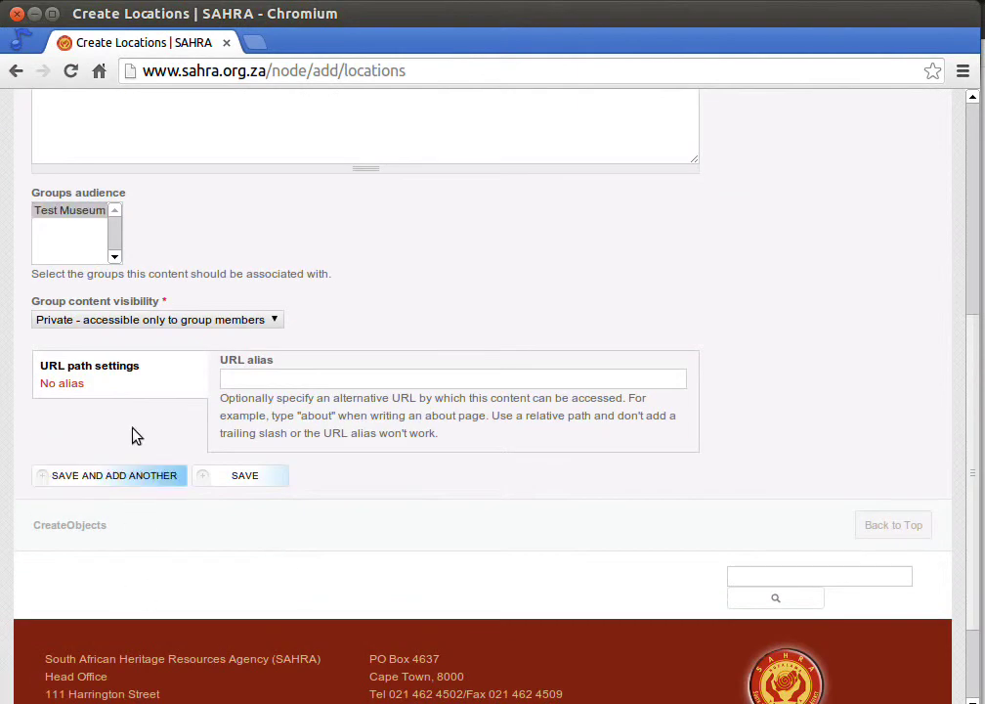
left_click(121, 476)
- Duplicate the location form in a second browser tab to reuse its entries for another location
right_click(136, 47)
left_click(209, 113)
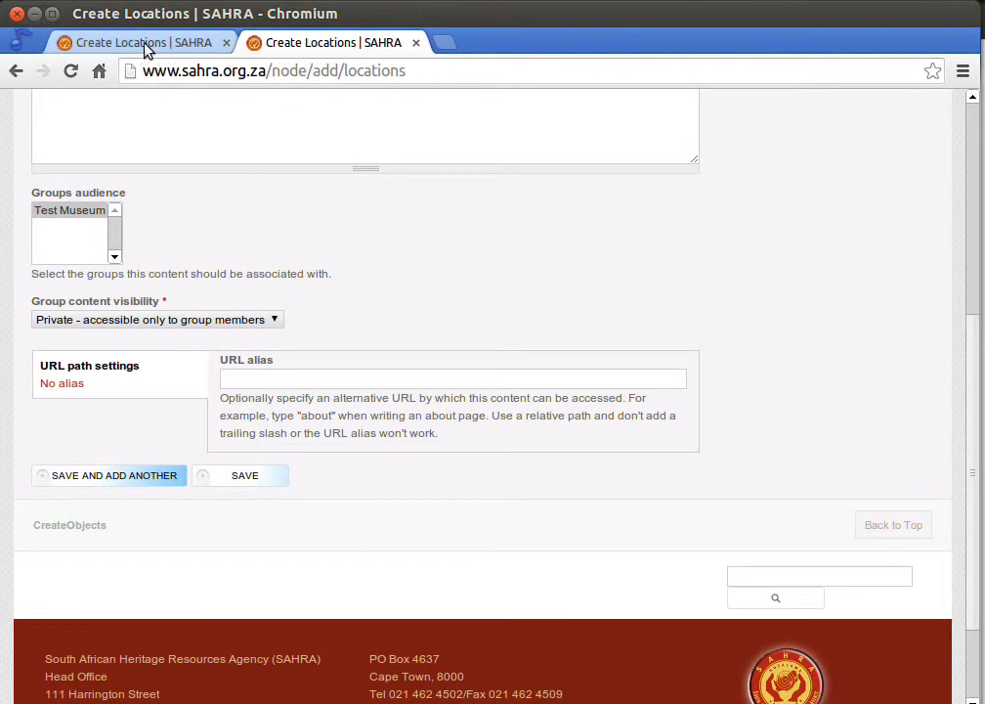
left_click(509, 380)
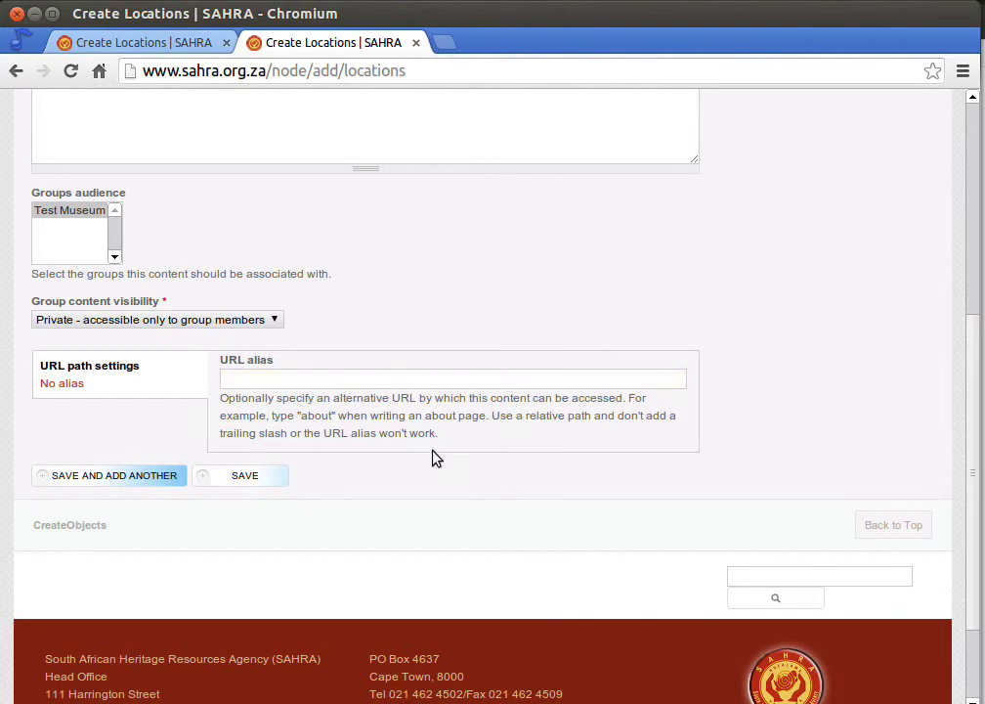
scroll(431, 457, "down", 3)
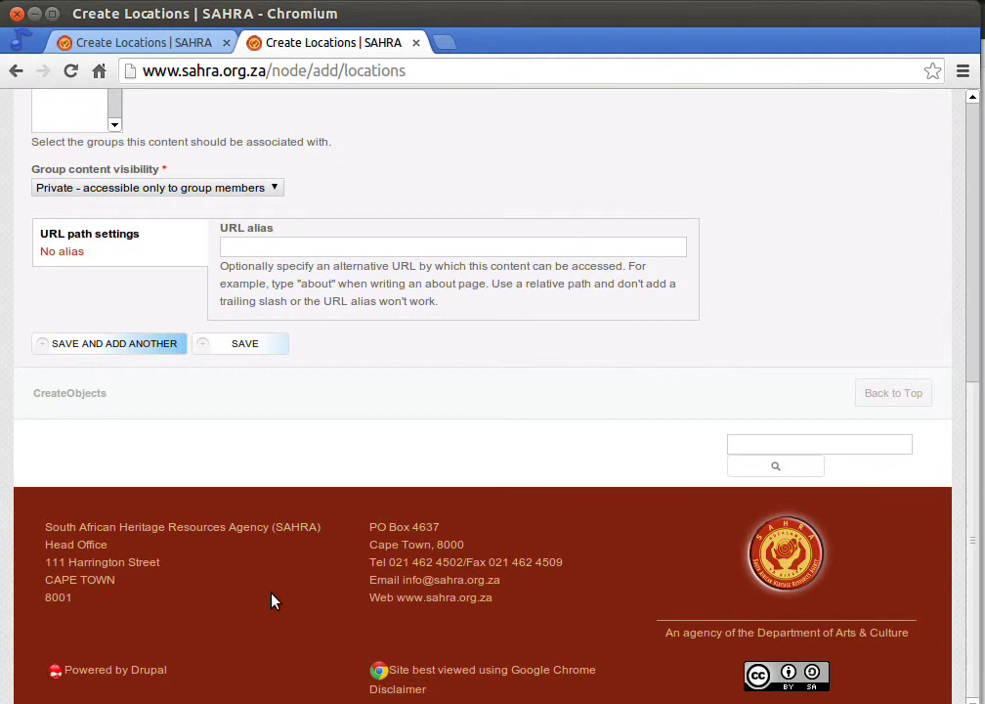
- In the duplicated form, replace the location code with TEST-C001 and the location name with "Cabinet 001"
scroll(273, 598, "up", 5)
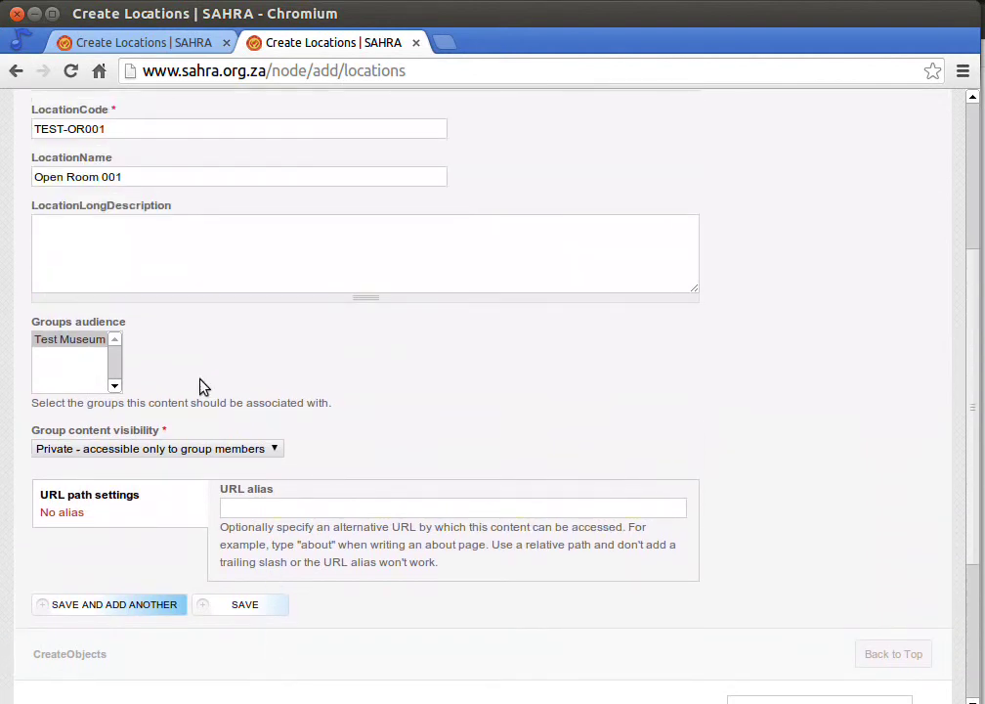
scroll(202, 386, "up", 5)
left_click(111, 417)
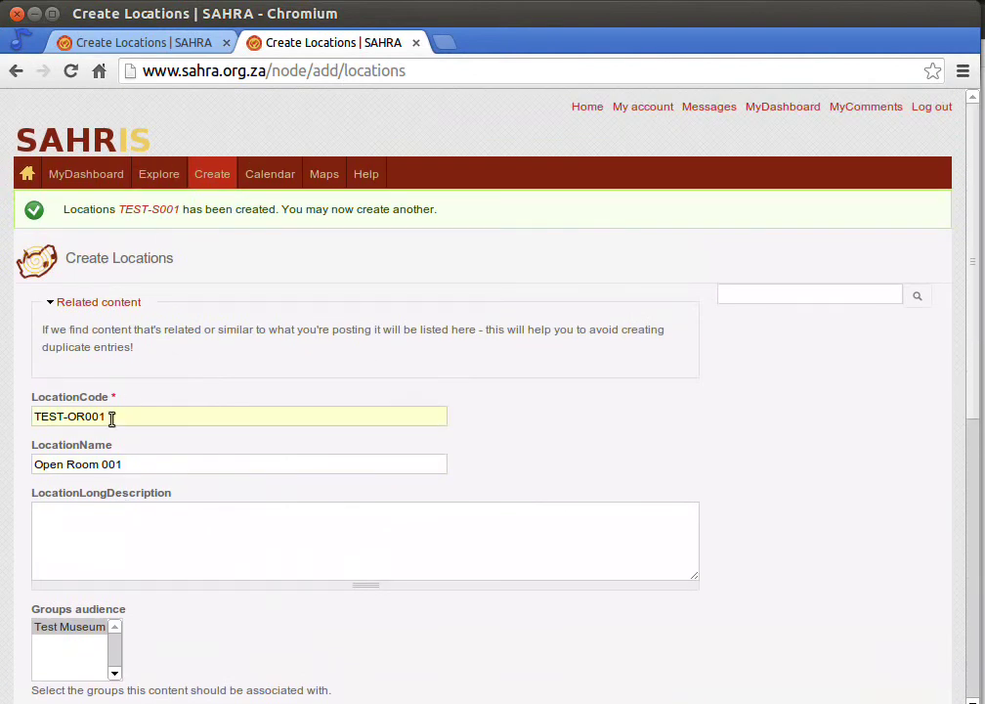
left_click_drag(111, 418, 35, 414)
type("TE")
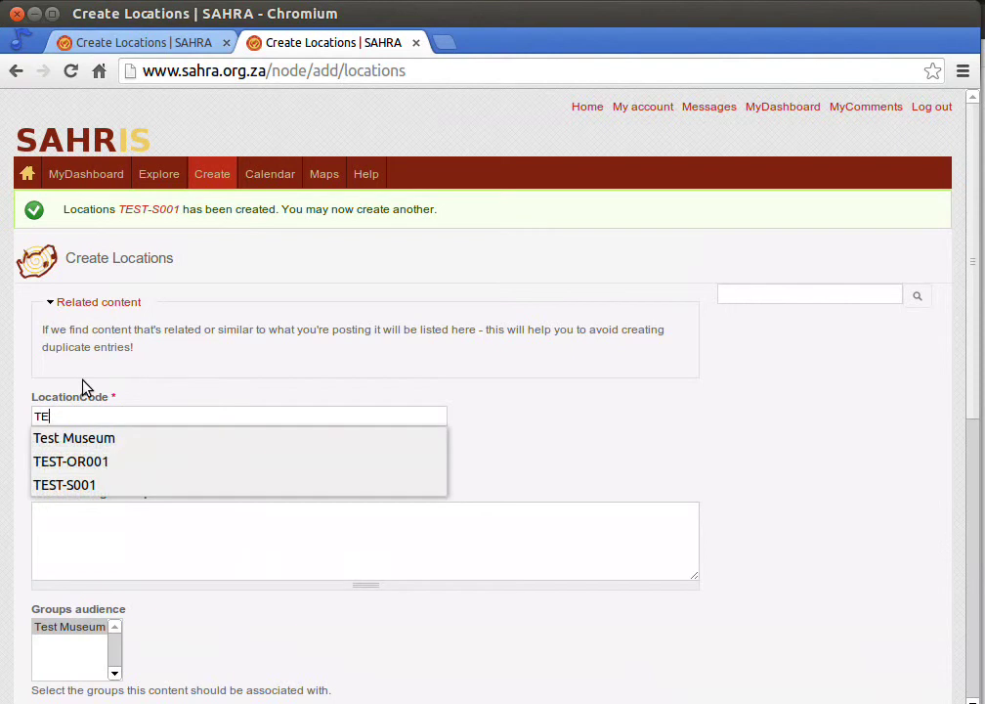
type("ST-")
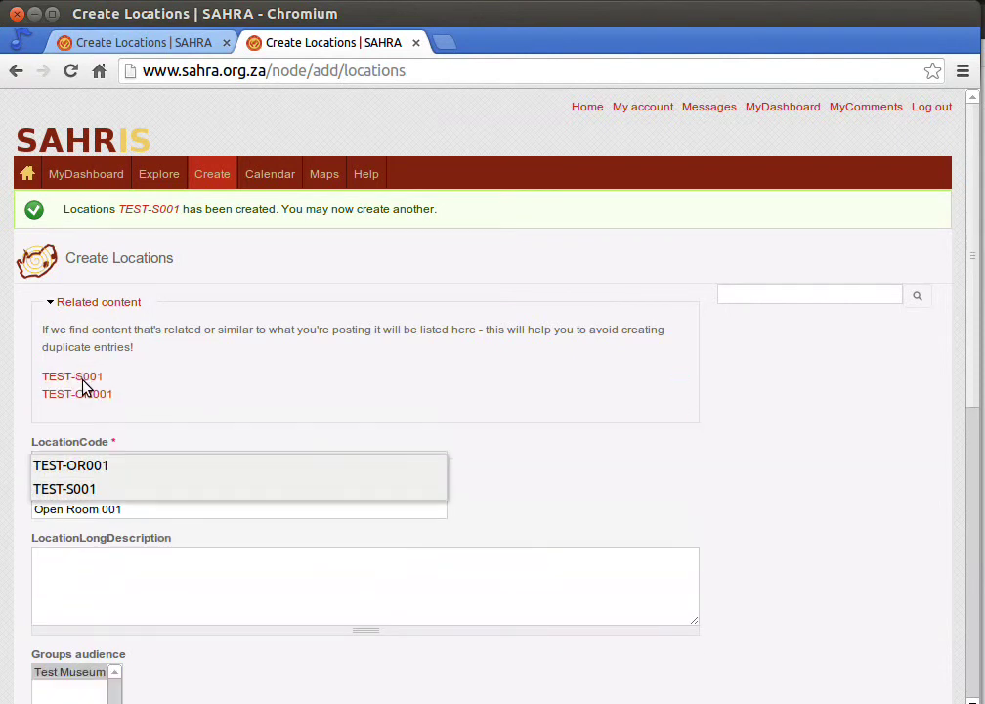
type("C")
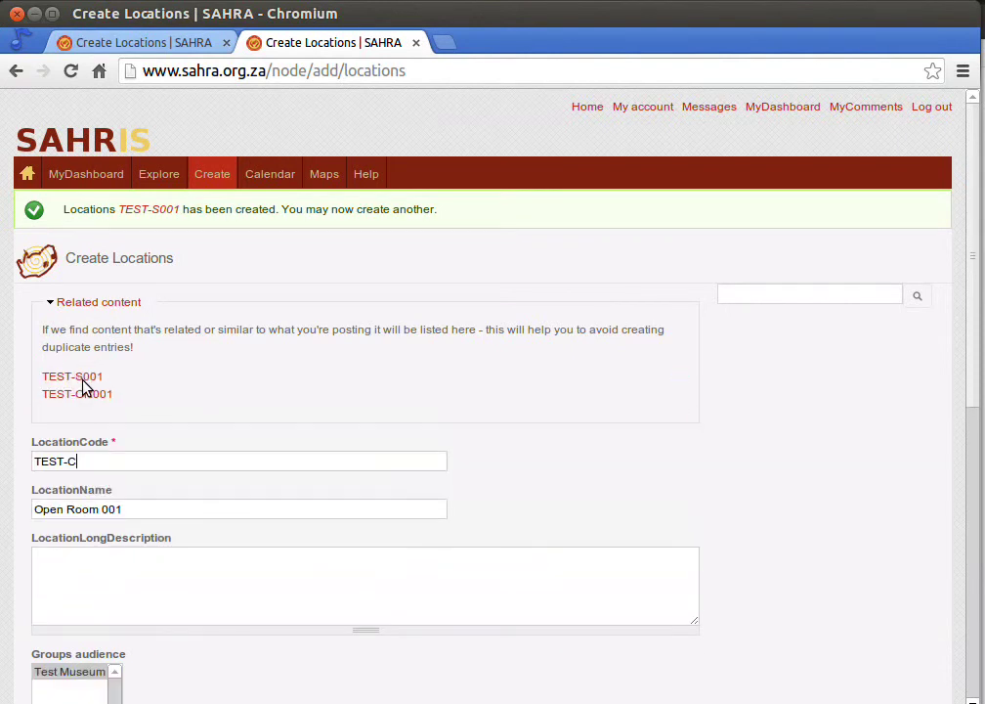
type("001")
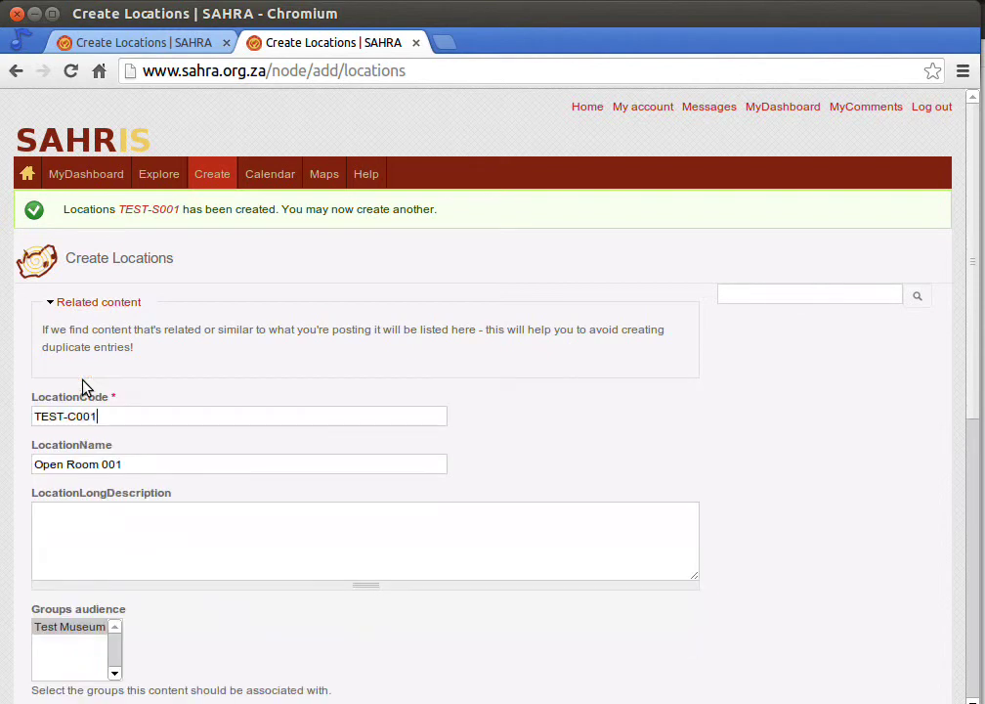
key("Tab")
type("Cabinet 001")
- Save the cabinet location with the option to add another, keeping Test Museum as its group
scroll(147, 494, "down", 5)
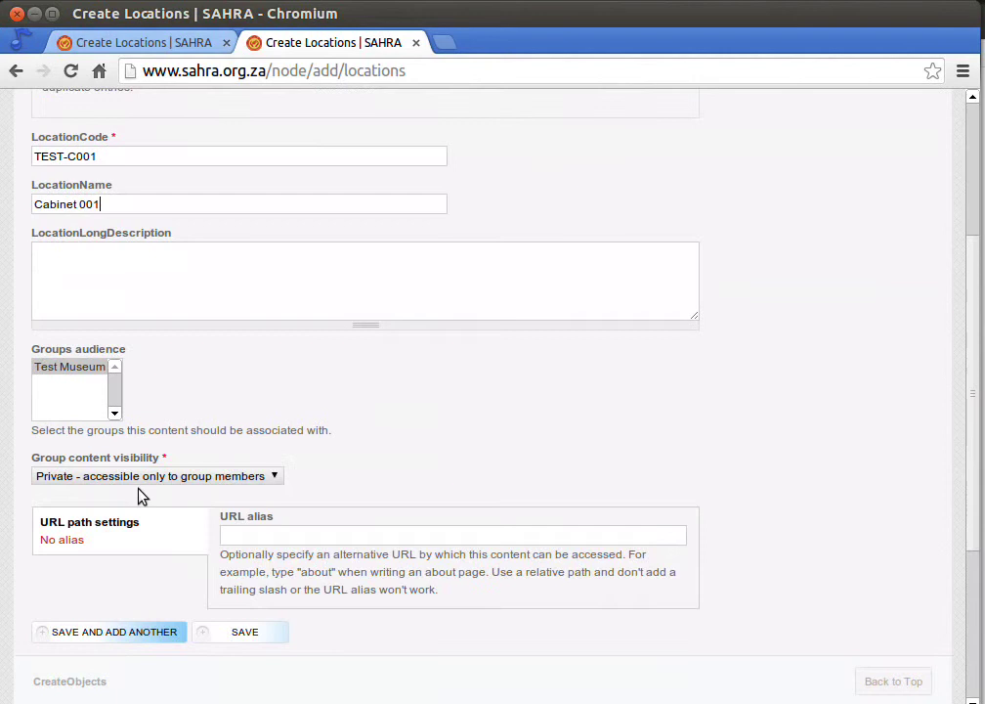
scroll(97, 489, "down", 3)
left_click(124, 427)
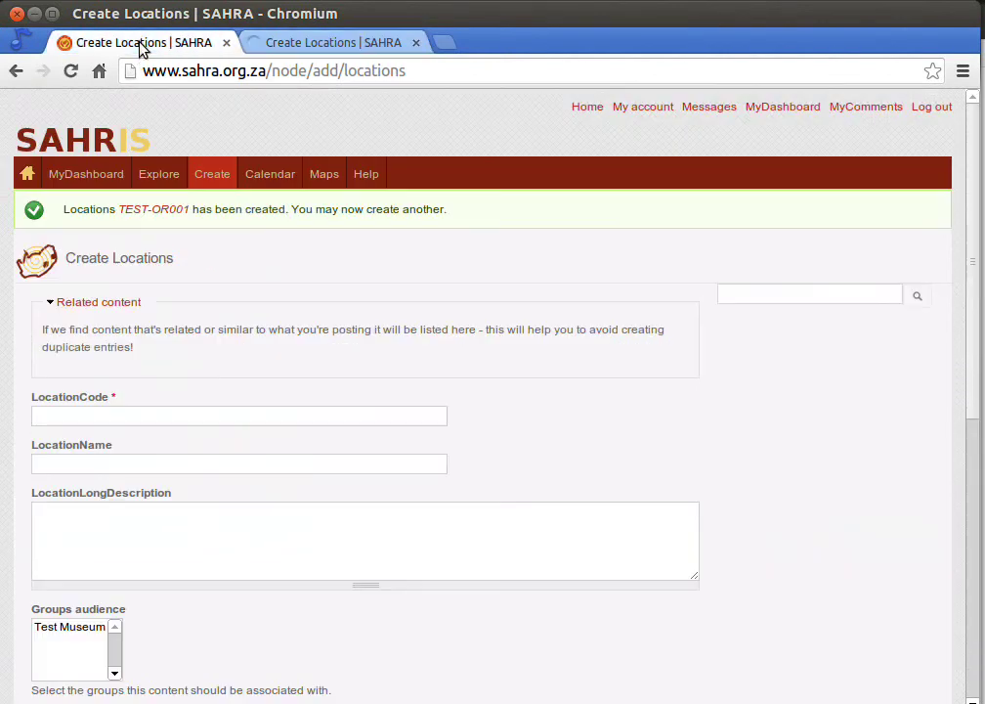
- In the original tab's blank form, enter the location code TEST-H001 and the name "Hallway 001"
left_click(145, 412)
type("TEST-")
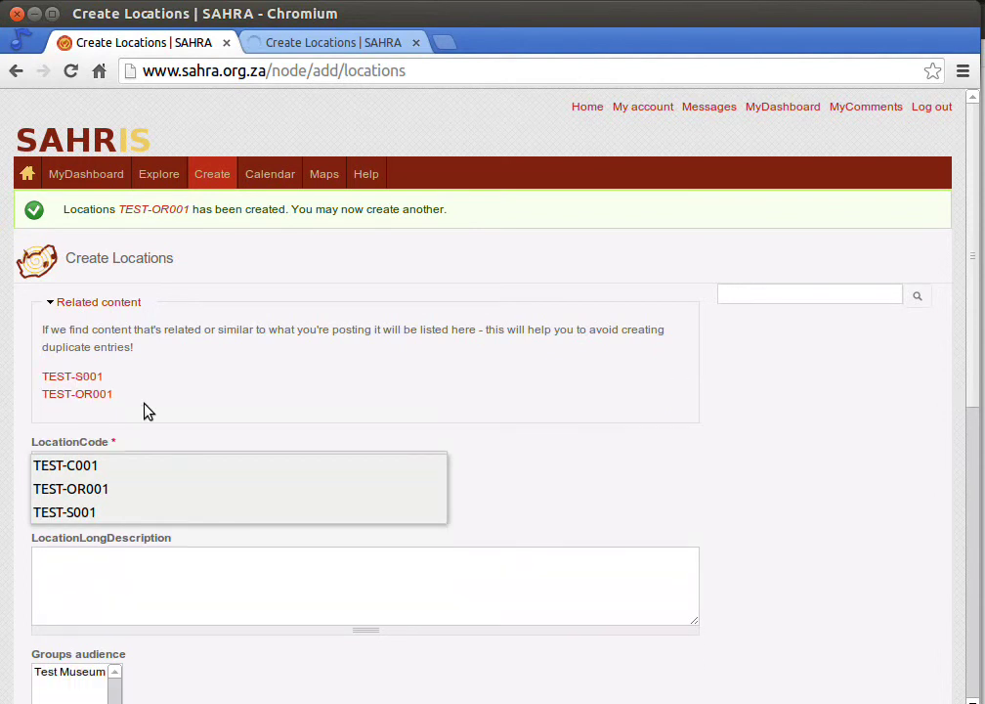
type("H001")
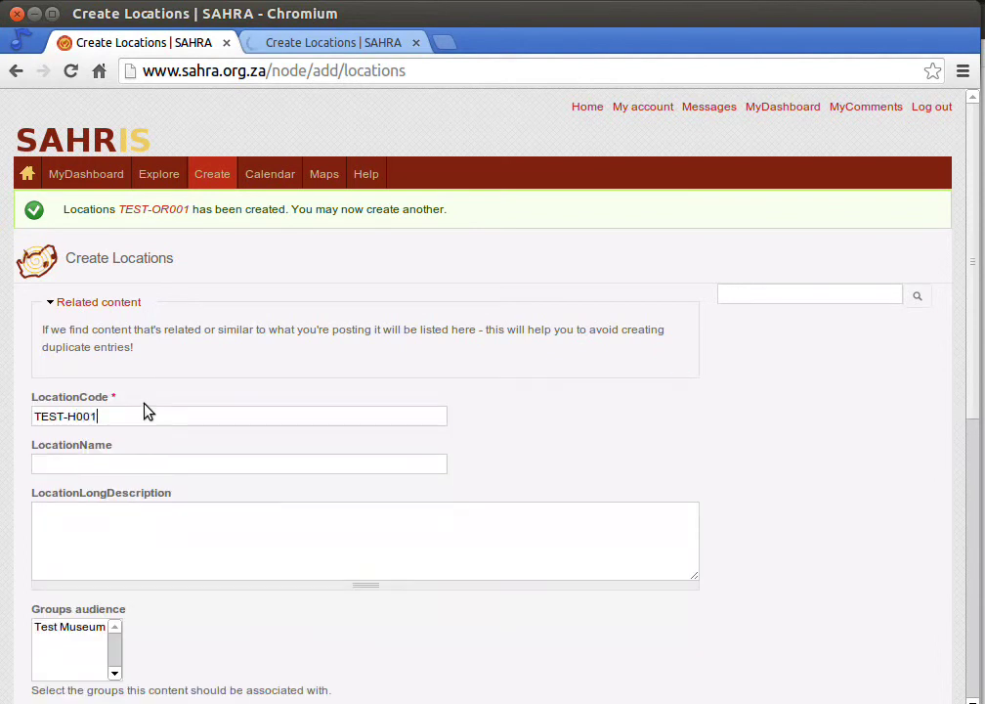
key("Tab")
type("Hallway 001")
- Assign the hallway location to the Test Museum group and save it without adding another
left_click(123, 503)
scroll(139, 494, "down", 3)
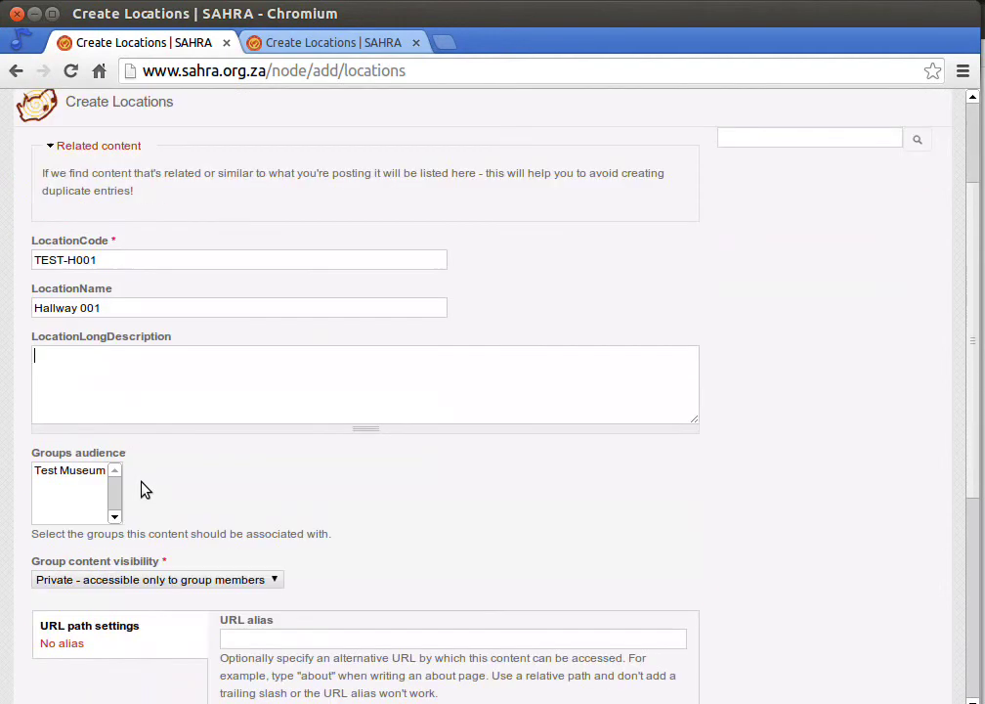
left_click(77, 471)
scroll(137, 606, "down", 6)
left_click(237, 422)
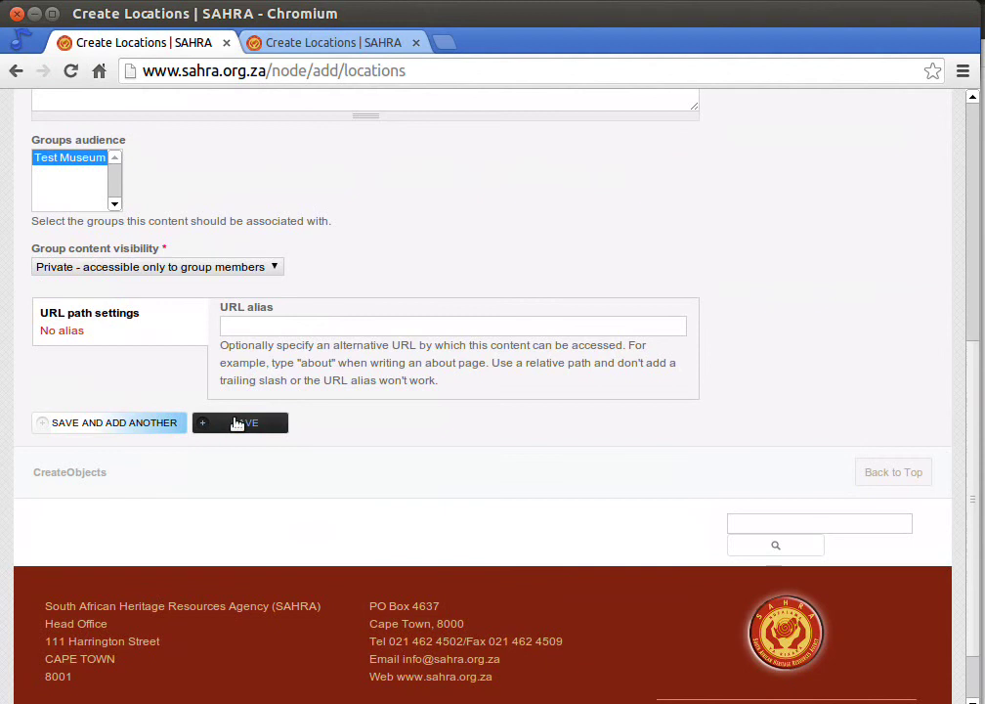
- Switch to the second browser tab and open the My Content list to review the created records
left_click(354, 47)
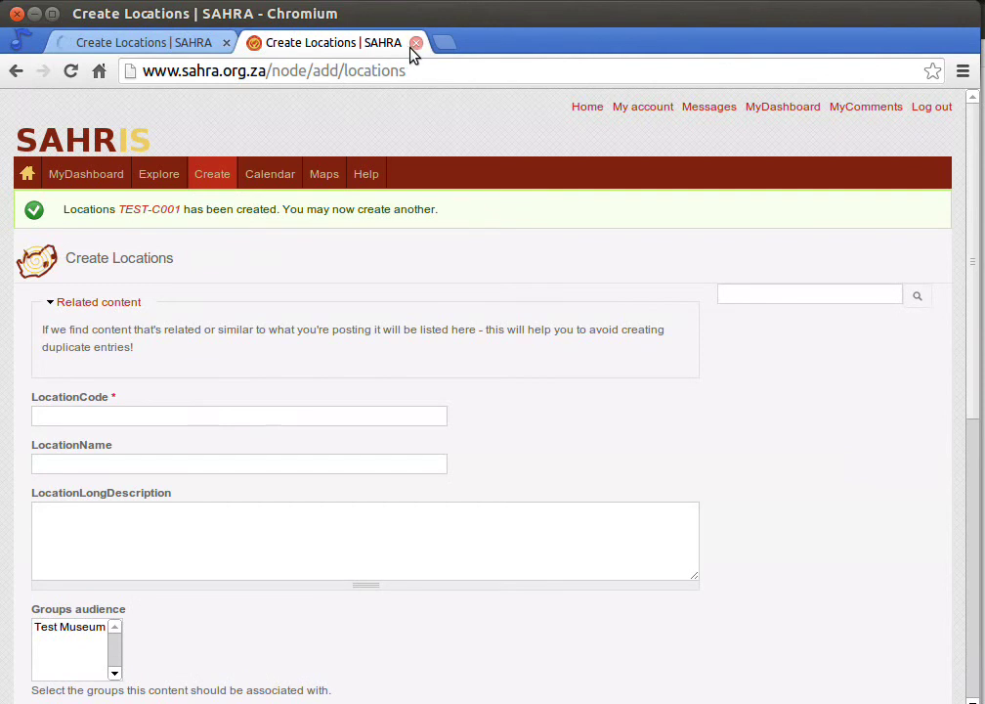
mouse_move(166, 182)
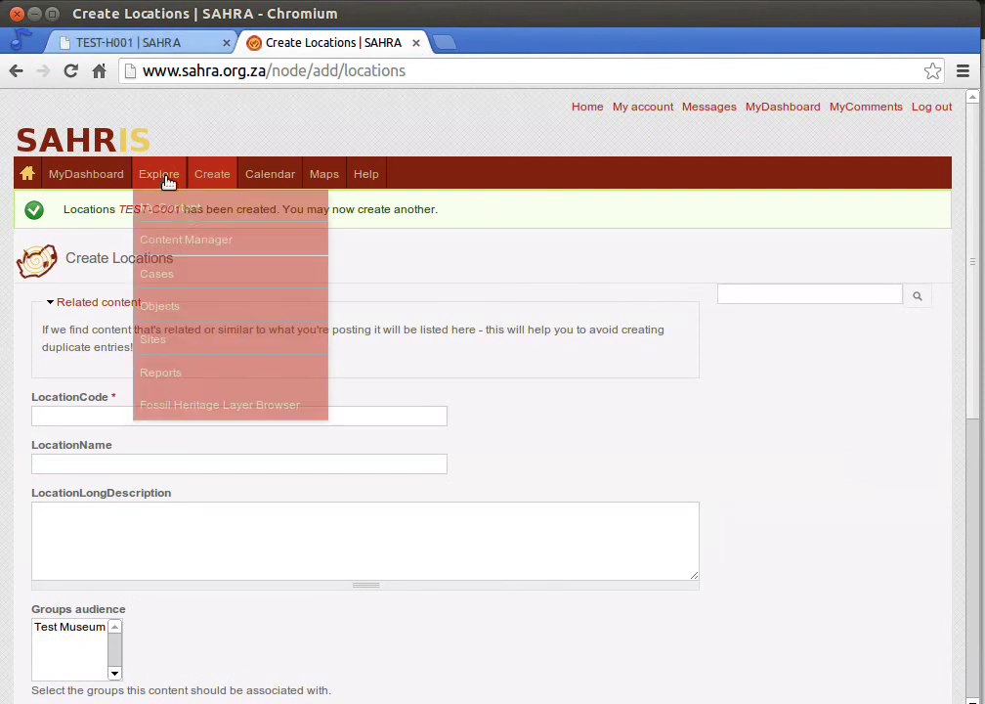
left_click(186, 213)
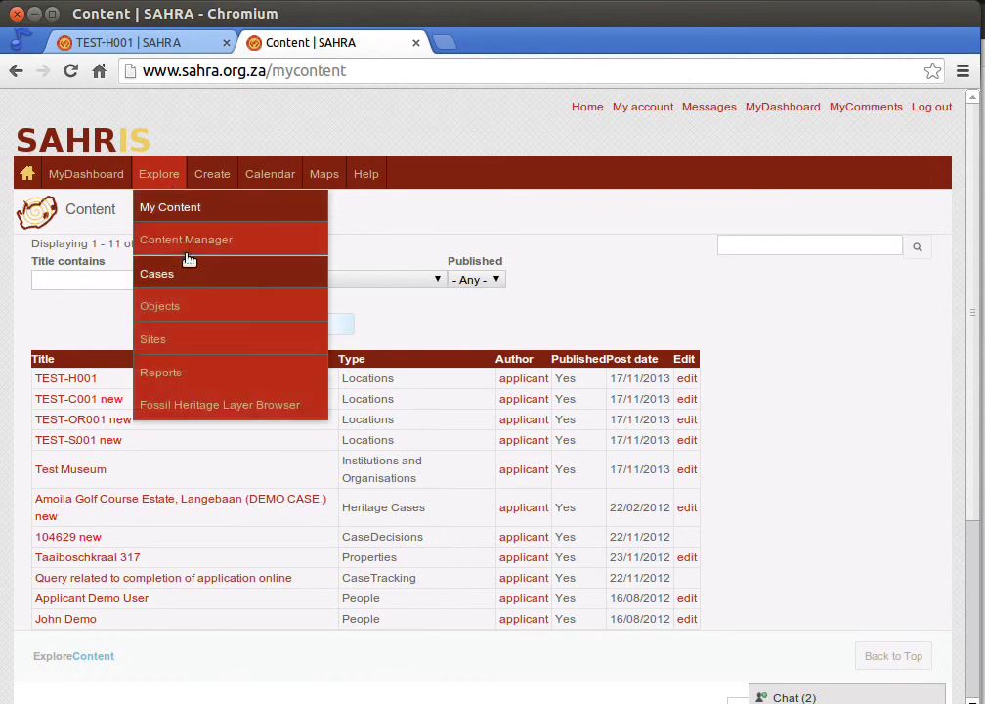
- Open the Content Manager and filter its content list by the type Locations
left_click(188, 241)
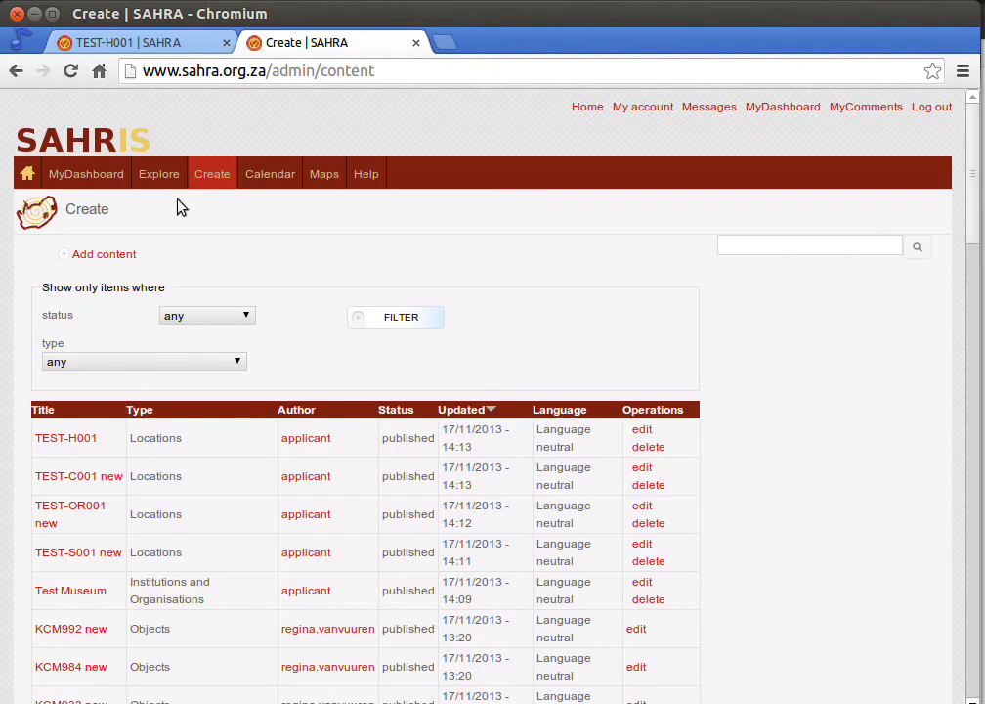
left_click(236, 362)
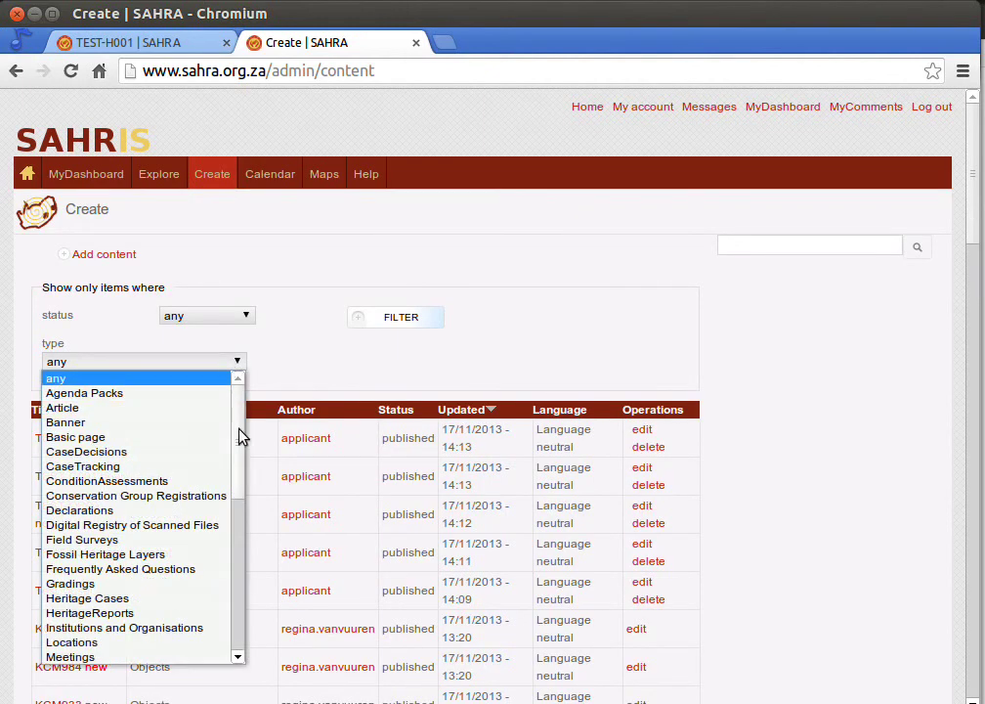
left_click_drag(242, 436, 238, 532)
left_click(146, 405)
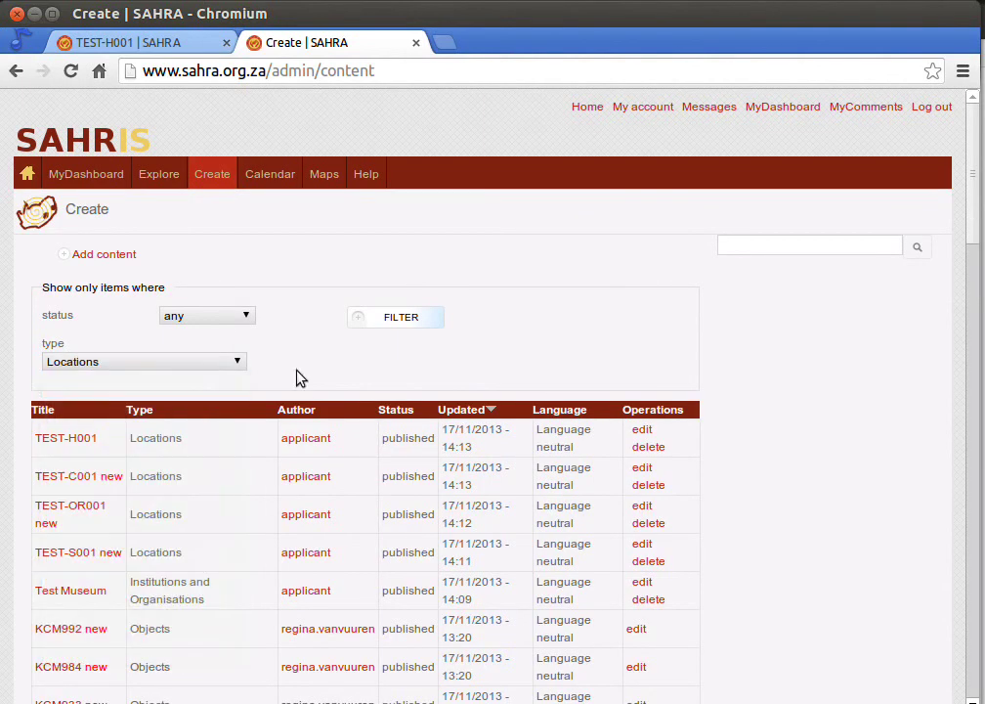
left_click(378, 320)
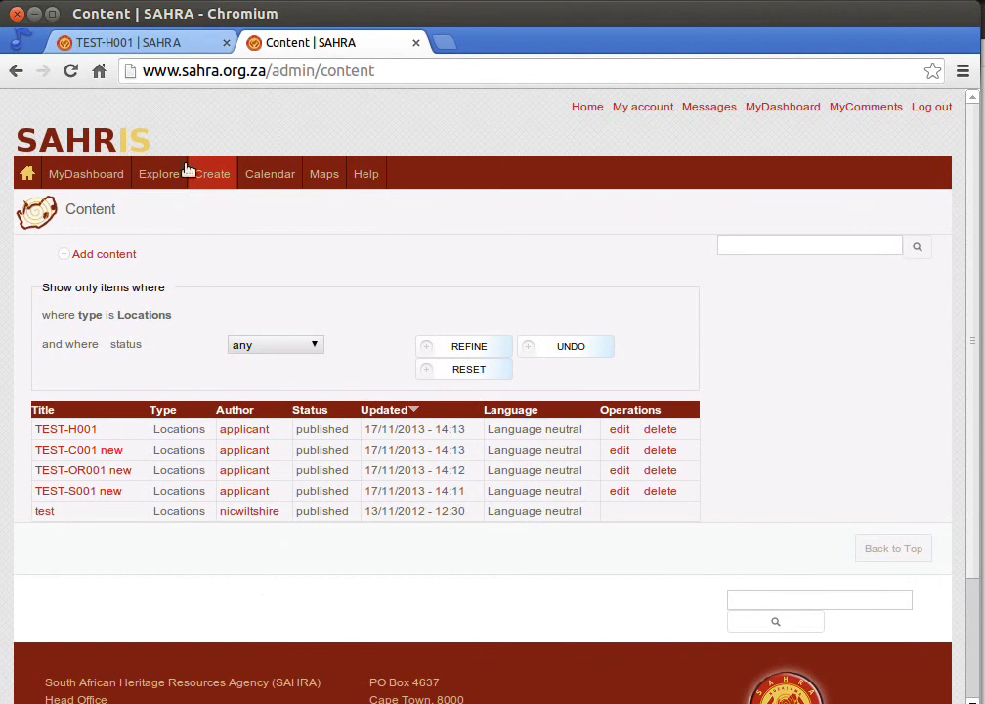
- Return to the browser tab with the saved hallway location page
left_click(147, 44)
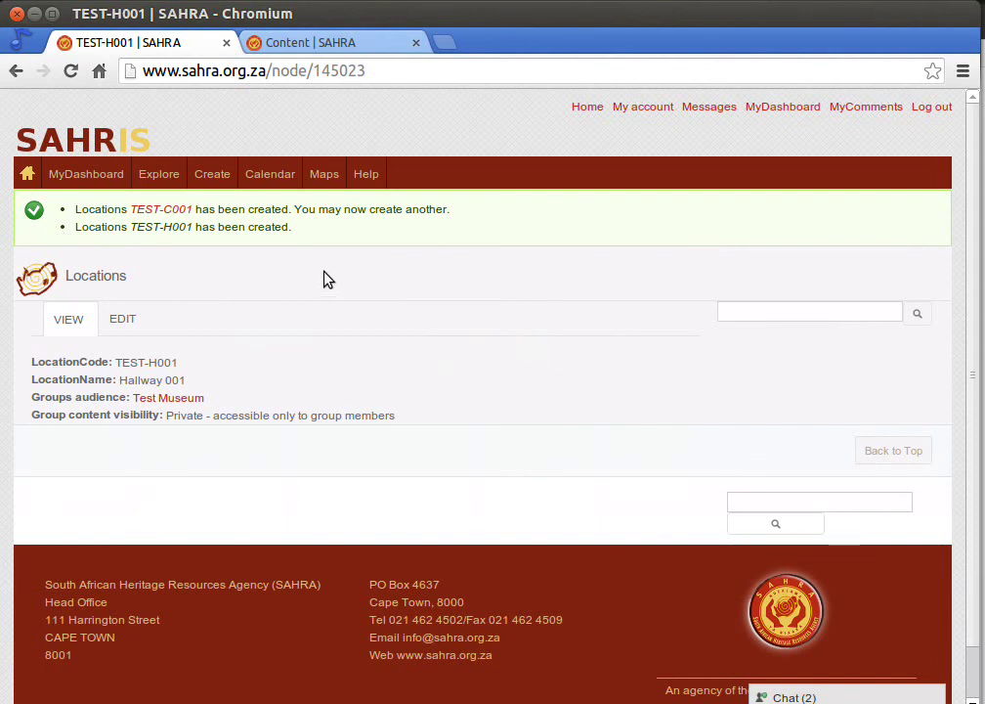
mouse_move(200, 172)
left_click(631, 3)
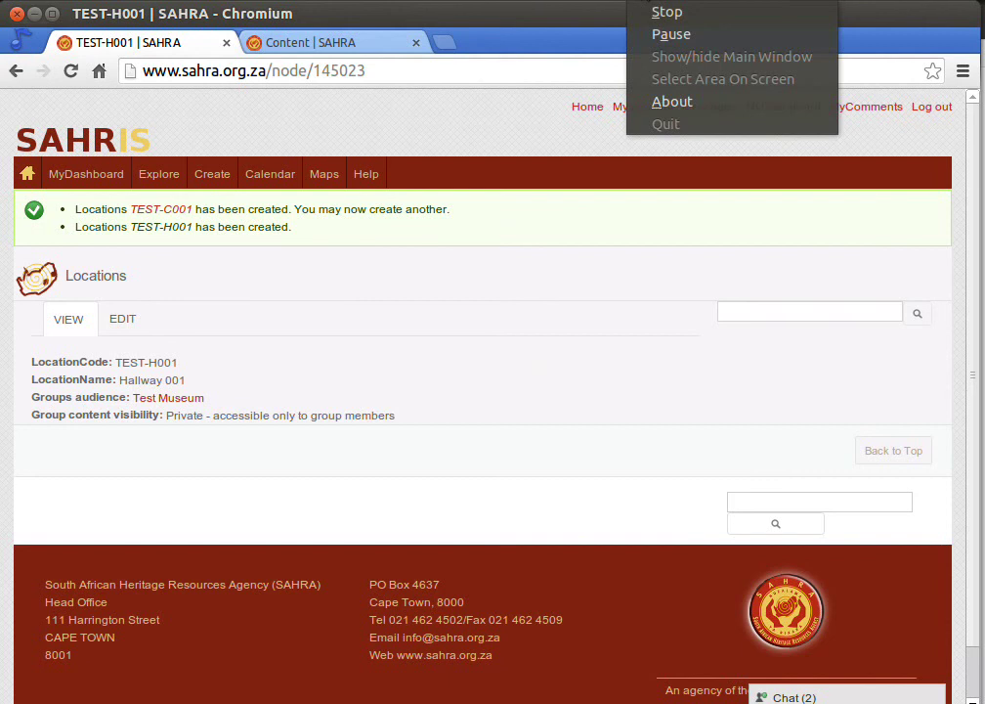